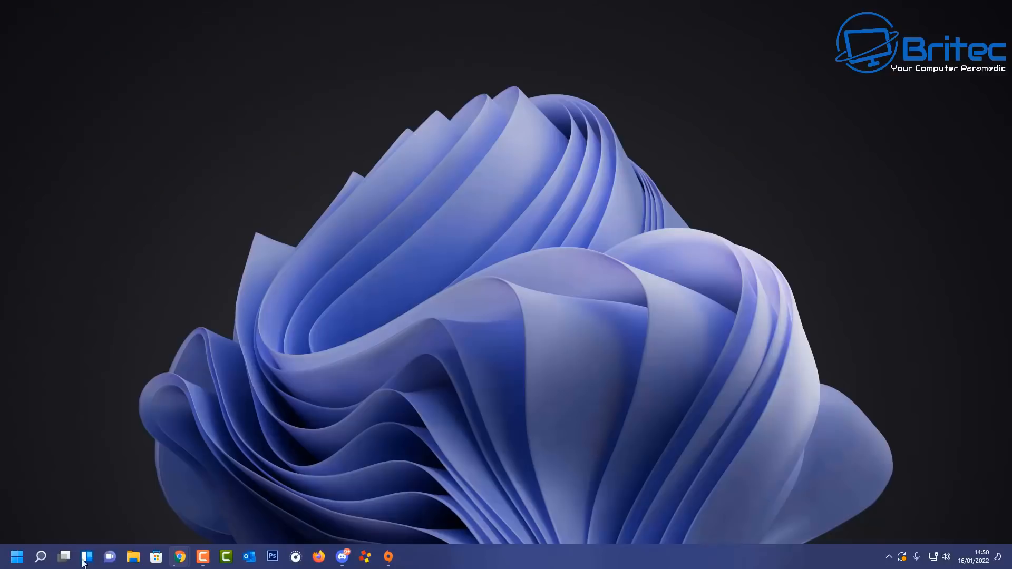
Find the Windows optional features settings and turn on the Hyper-V feature.
left_click(40, 557)
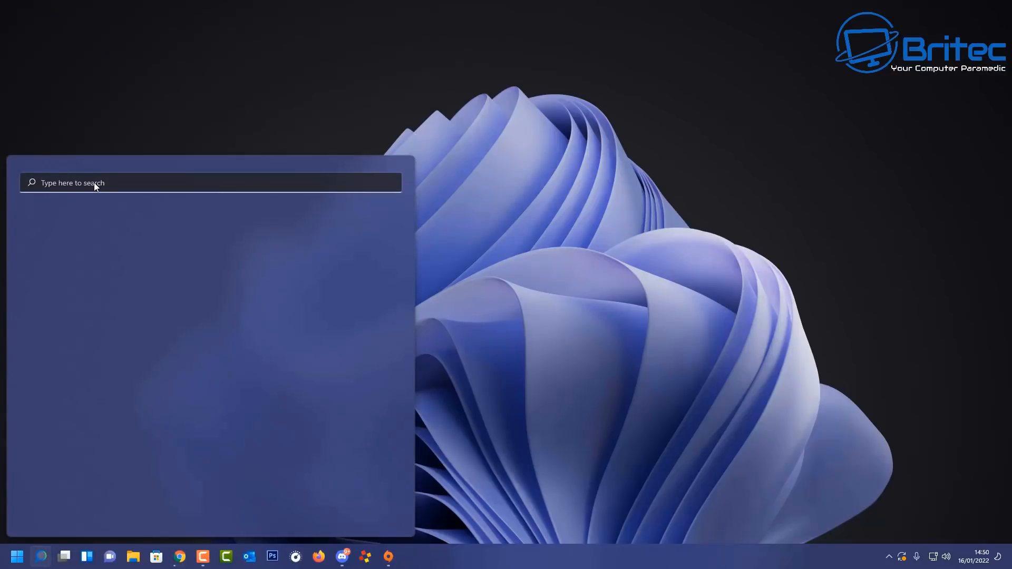
type("feature")
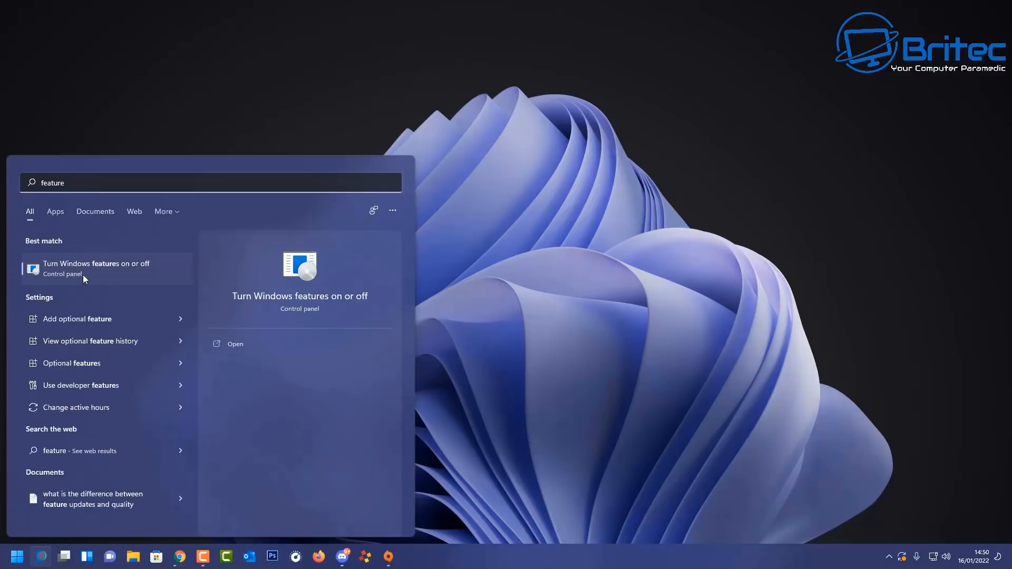
left_click(120, 278)
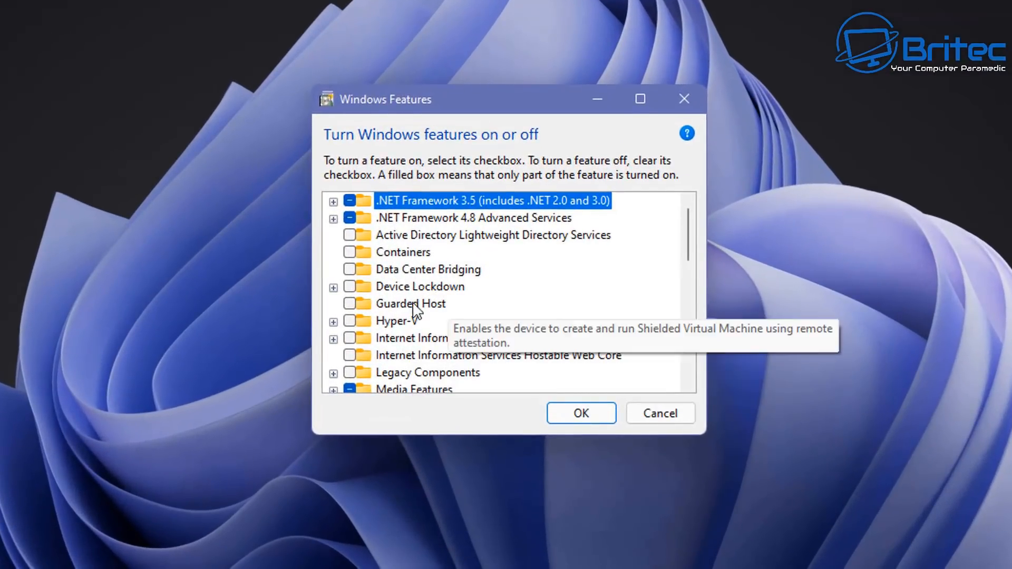
left_click(348, 322)
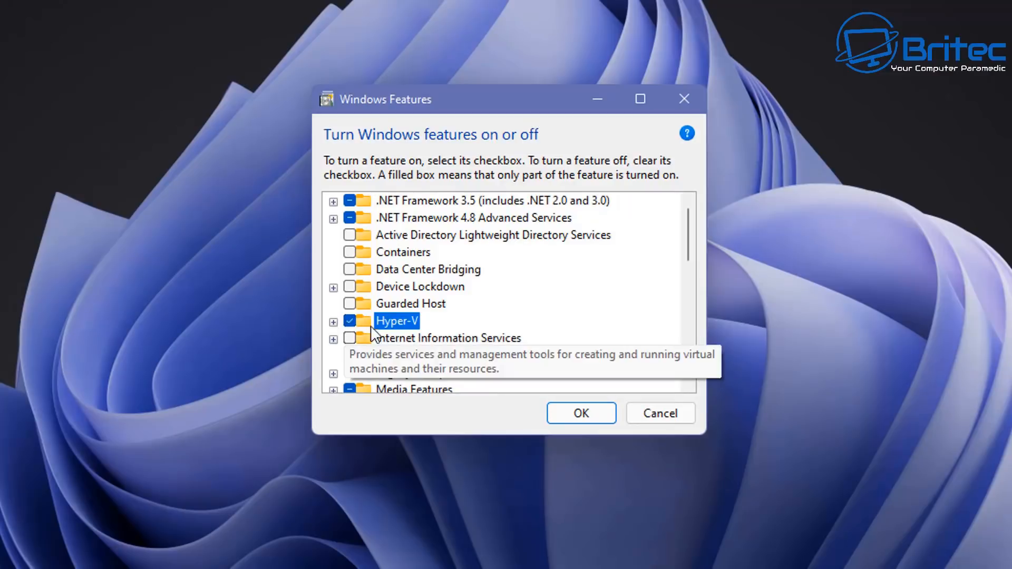
left_click(582, 414)
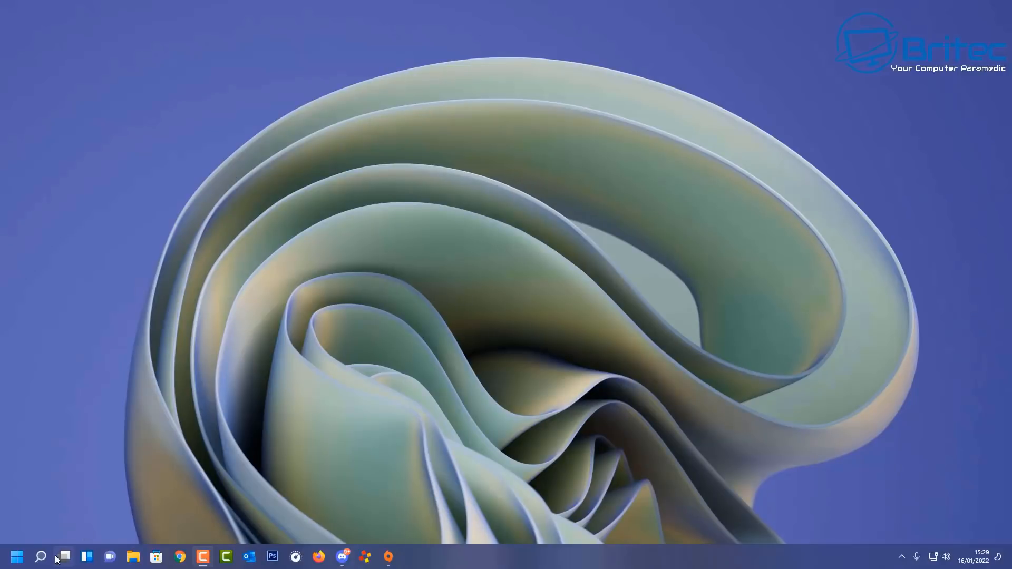
Search Windows for "hyper" and open Hyper-V Manager.
left_click(40, 556)
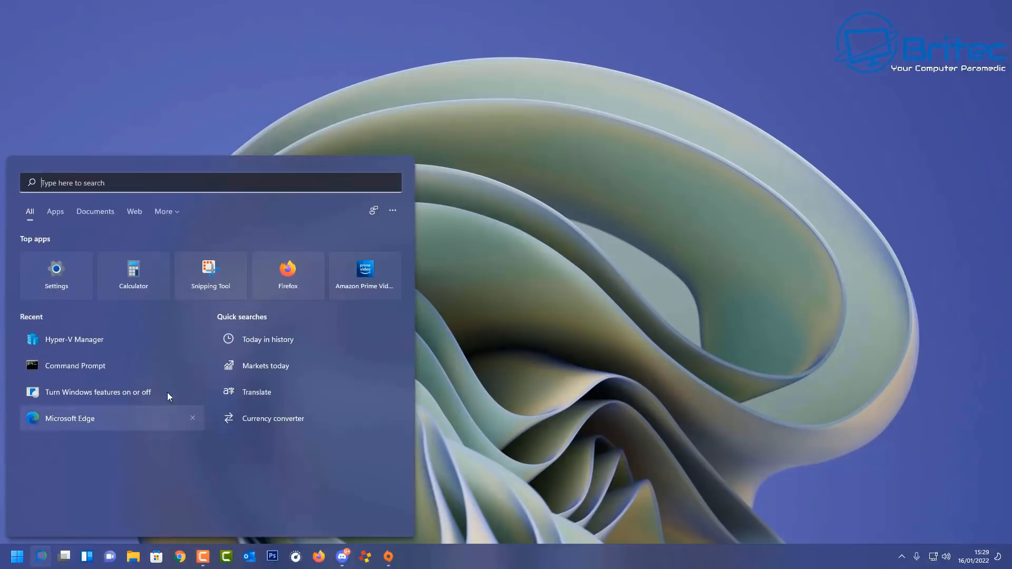
type("hyper")
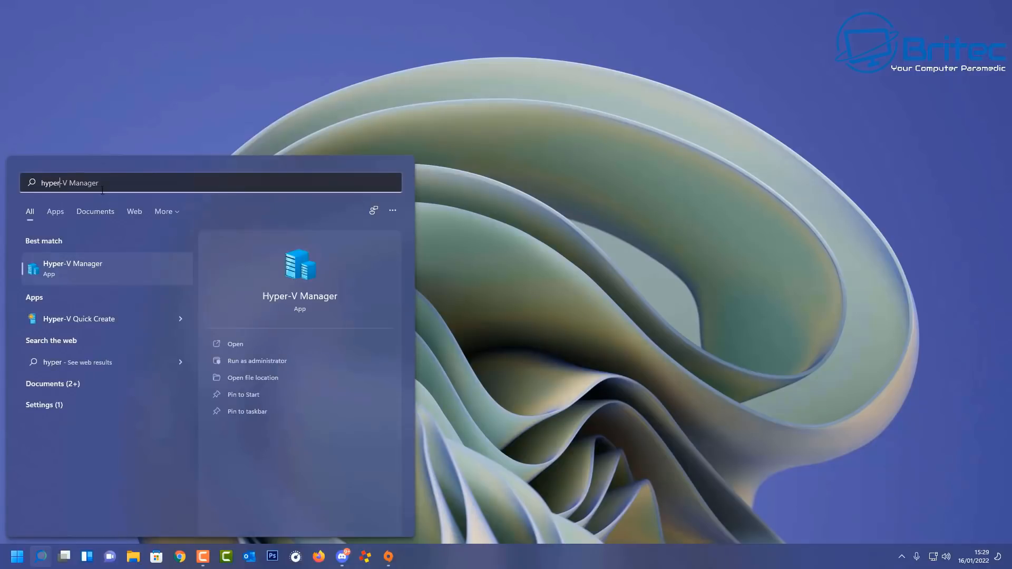
left_click(71, 267)
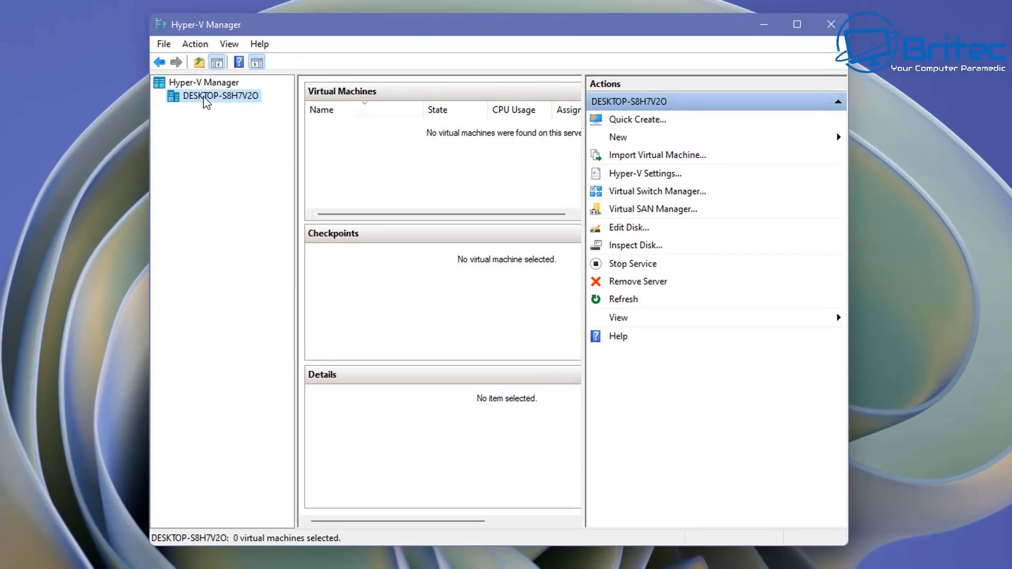
right_click(240, 97)
mouse_move(283, 122)
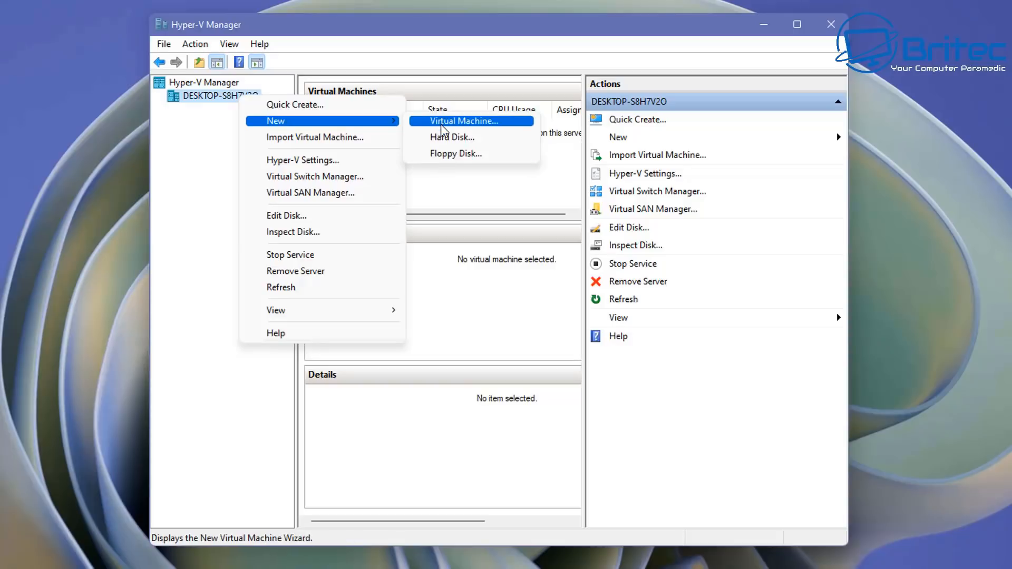
left_click(597, 20)
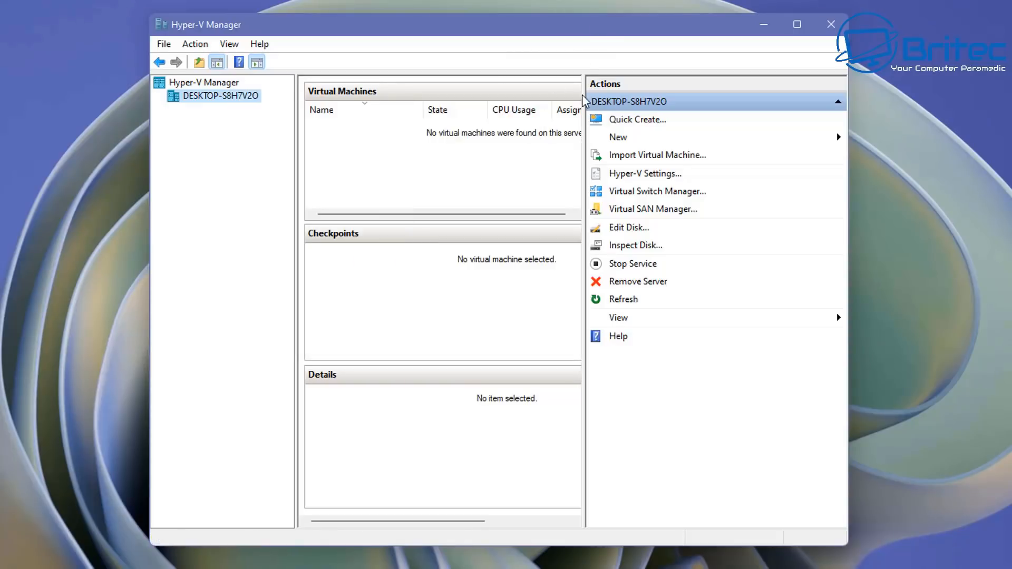
left_click(632, 139)
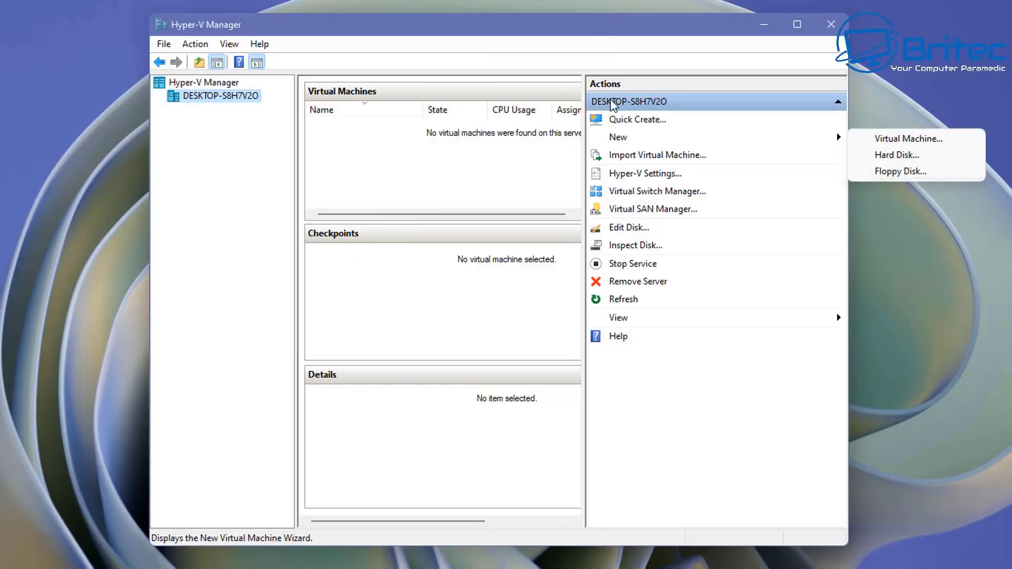
Start creating a new virtual machine on the local server and proceed past the wizard's introduction page.
right_click(203, 99)
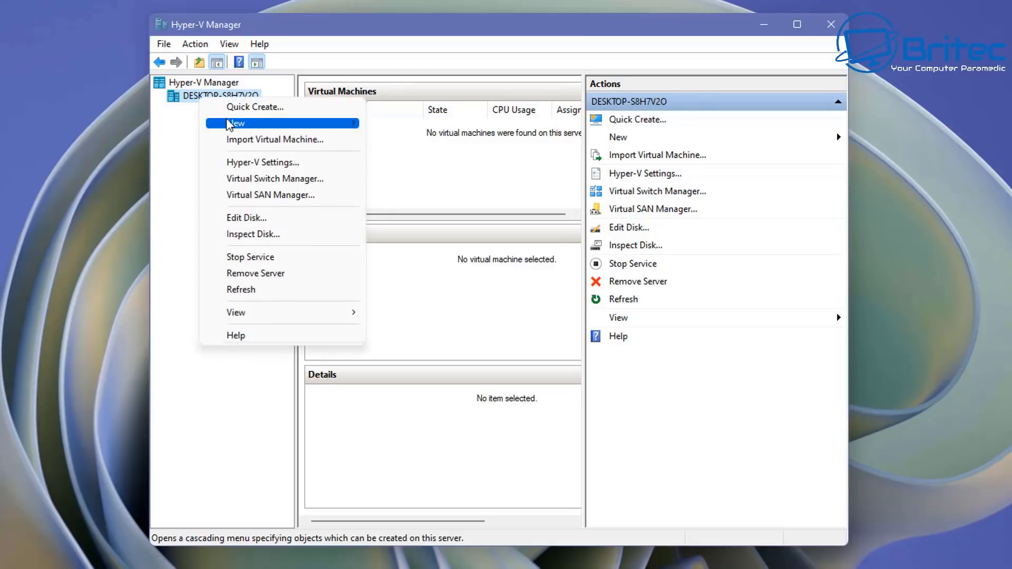
mouse_move(233, 126)
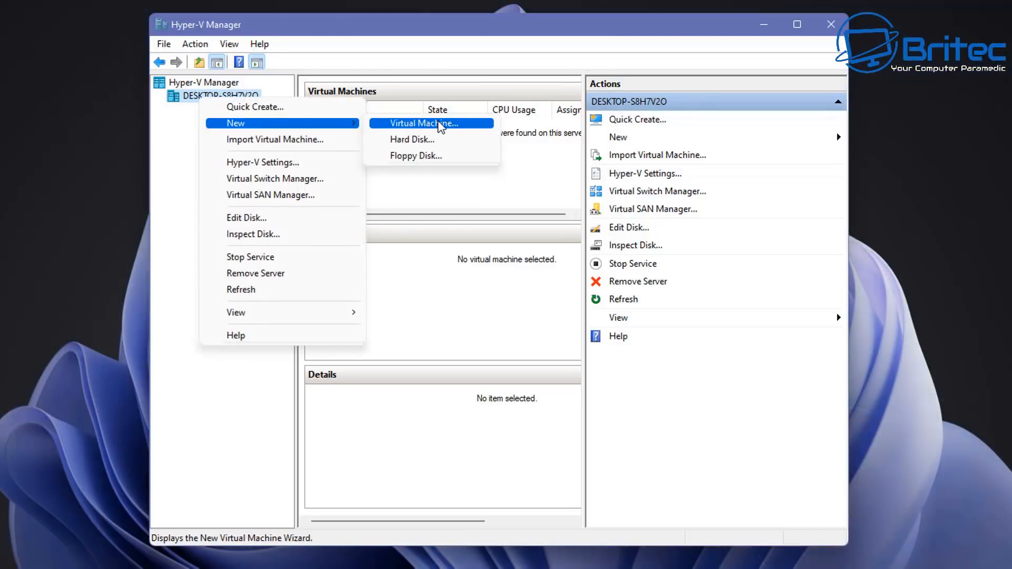
left_click(416, 124)
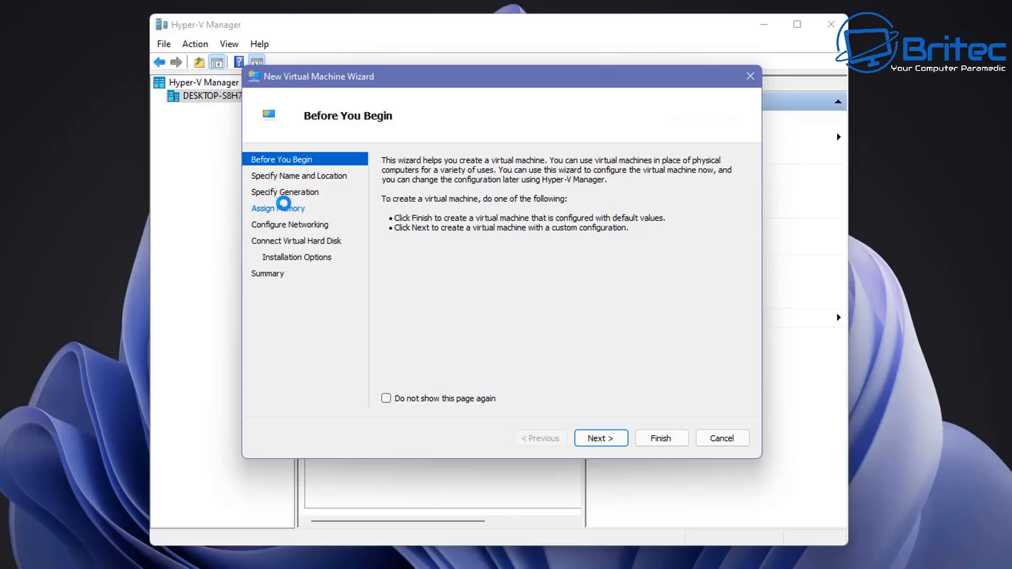
left_click(598, 441)
Name the virtual machine Ubuntu and store it in a different location, D:\Ubuntu\.
left_click(504, 209)
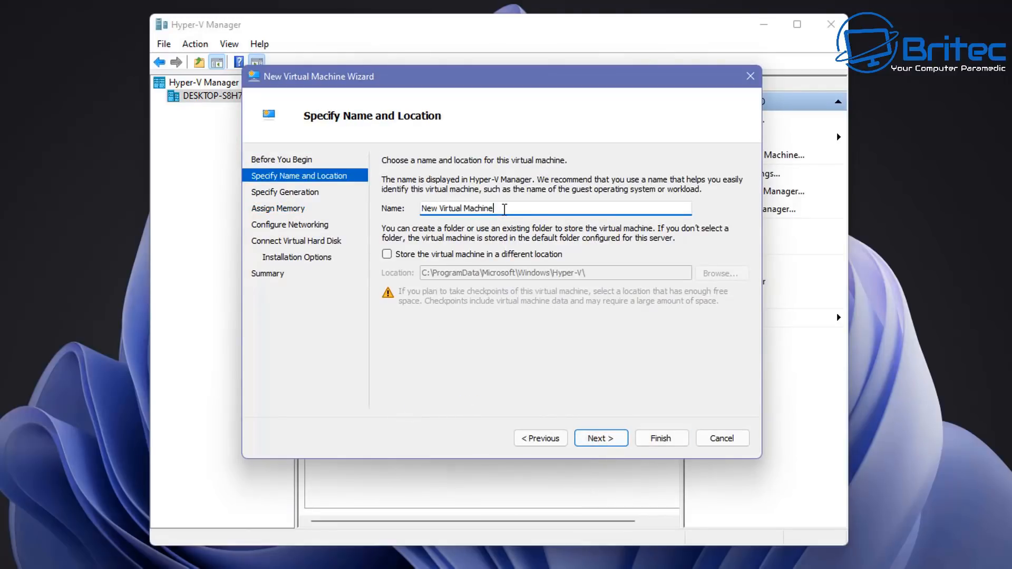
left_click_drag(519, 207, 373, 213)
type("Ubuntu")
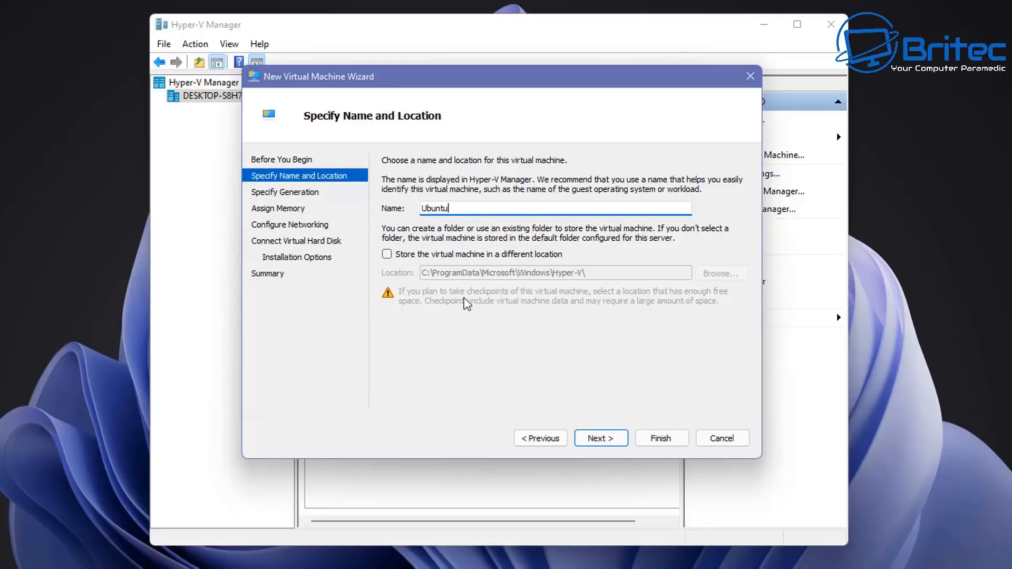
left_click(387, 254)
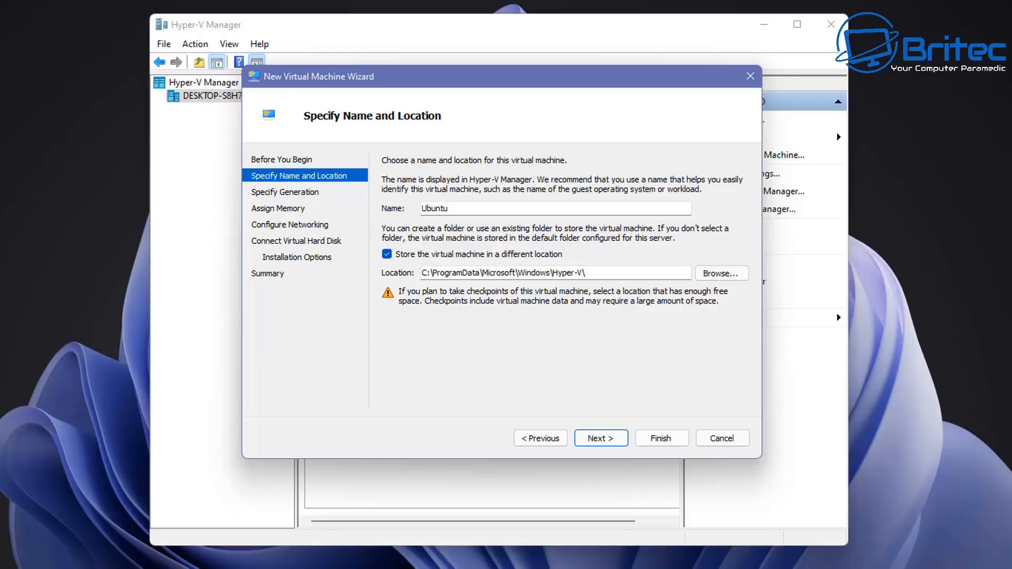
double_click(434, 273)
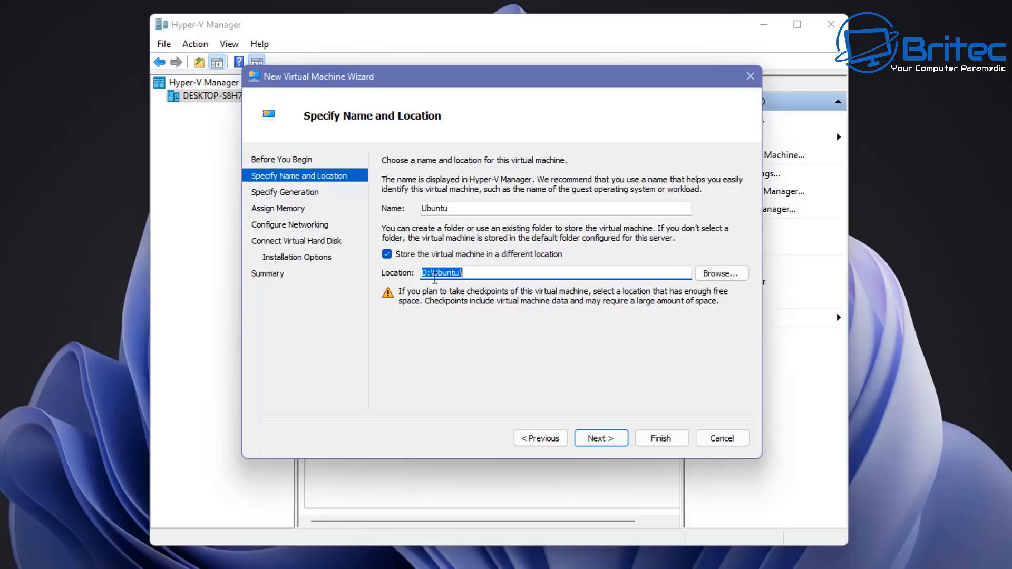
left_click(485, 273)
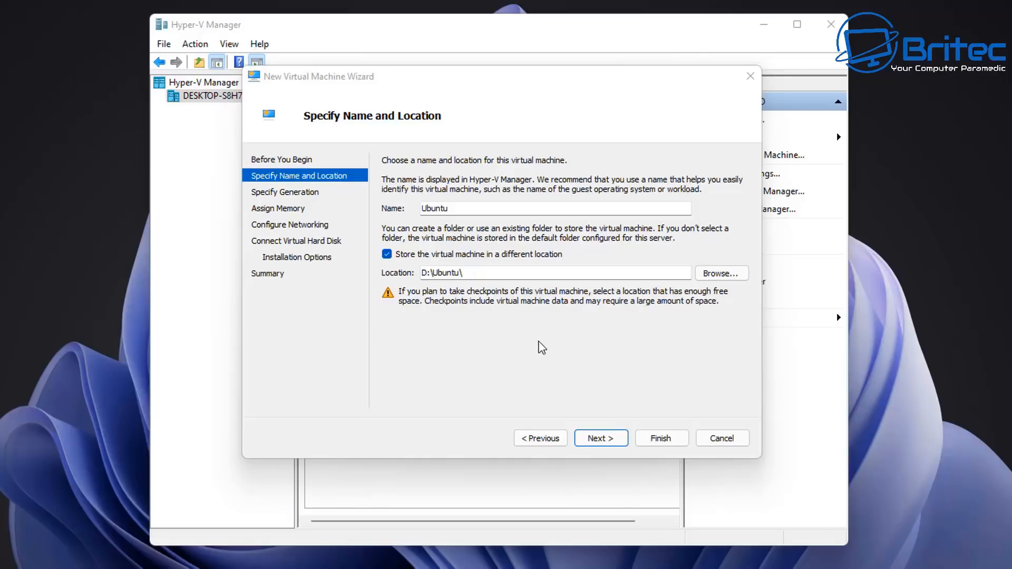
left_click(615, 436)
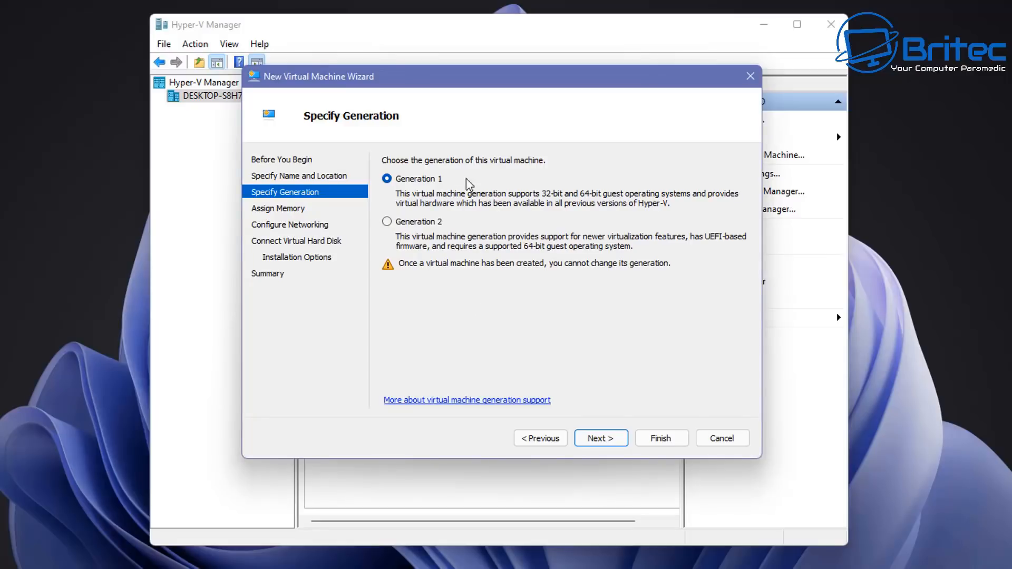
Choose Generation 1 for the virtual machine and continue to the memory settings.
left_click(388, 222)
left_click(387, 179)
left_click(387, 222)
left_click(387, 179)
left_click(601, 439)
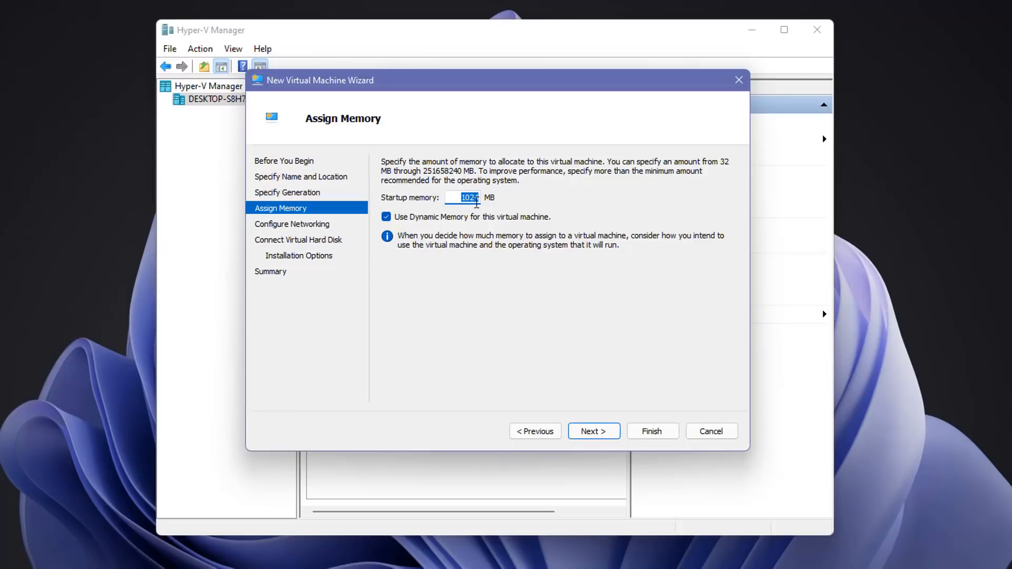
Set the virtual machine's startup memory to 4000 MB and continue to the networking settings.
left_click(470, 199)
double_click(463, 197)
type("4000")
left_click(598, 432)
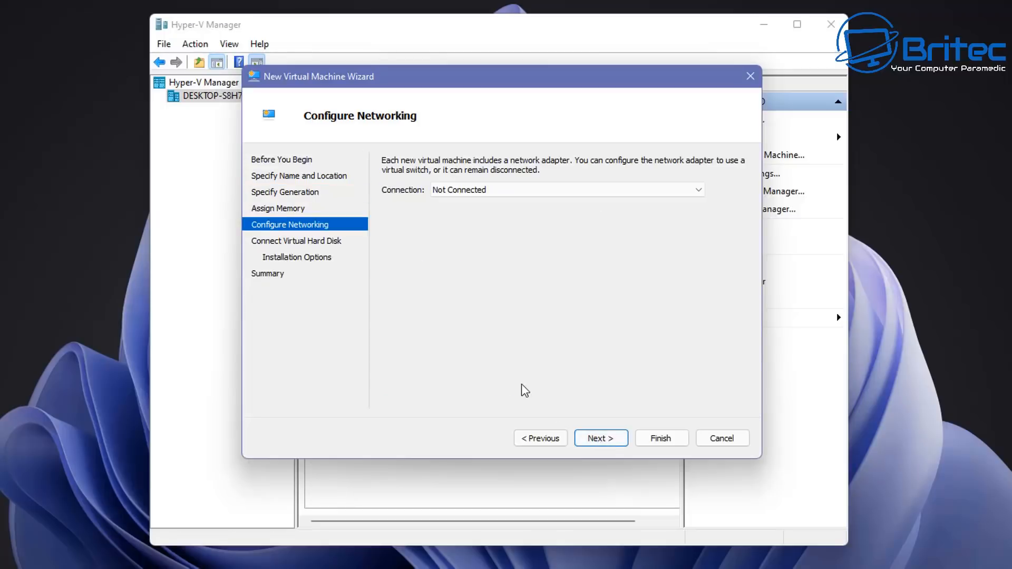
Connect the virtual machine's network adapter to Default Switch and continue to the hard disk settings.
left_click(491, 191)
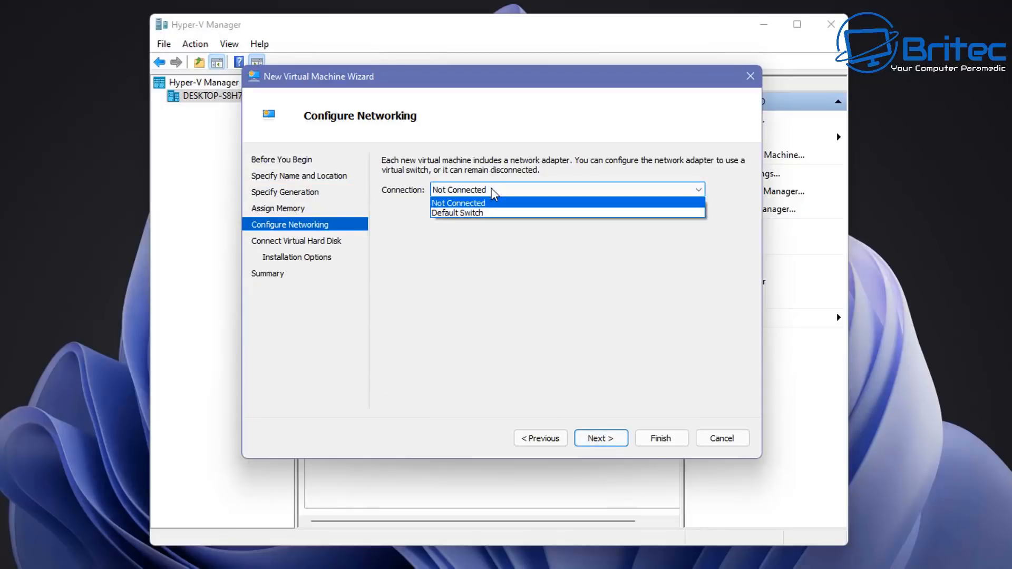
left_click(467, 215)
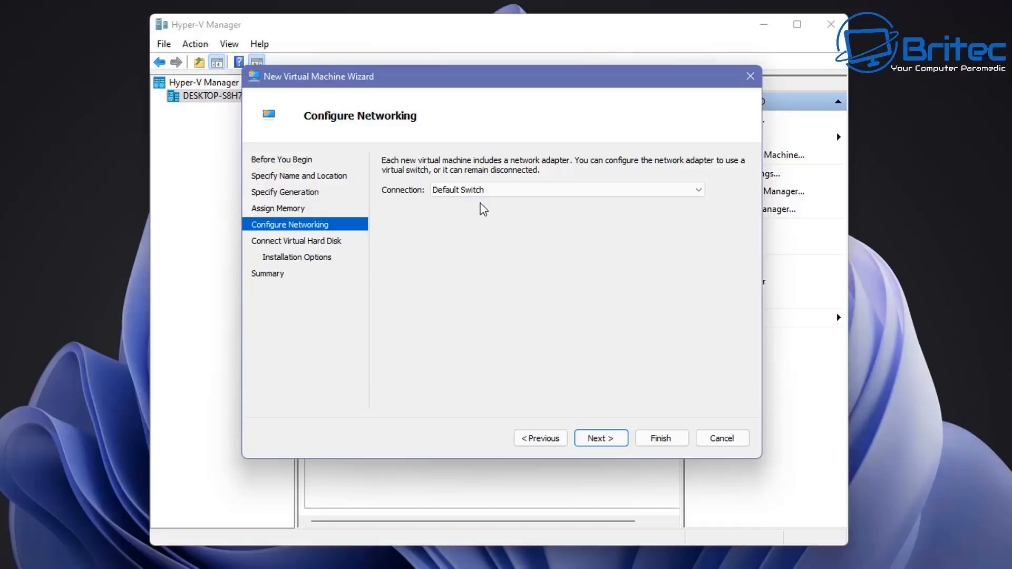
left_click(608, 443)
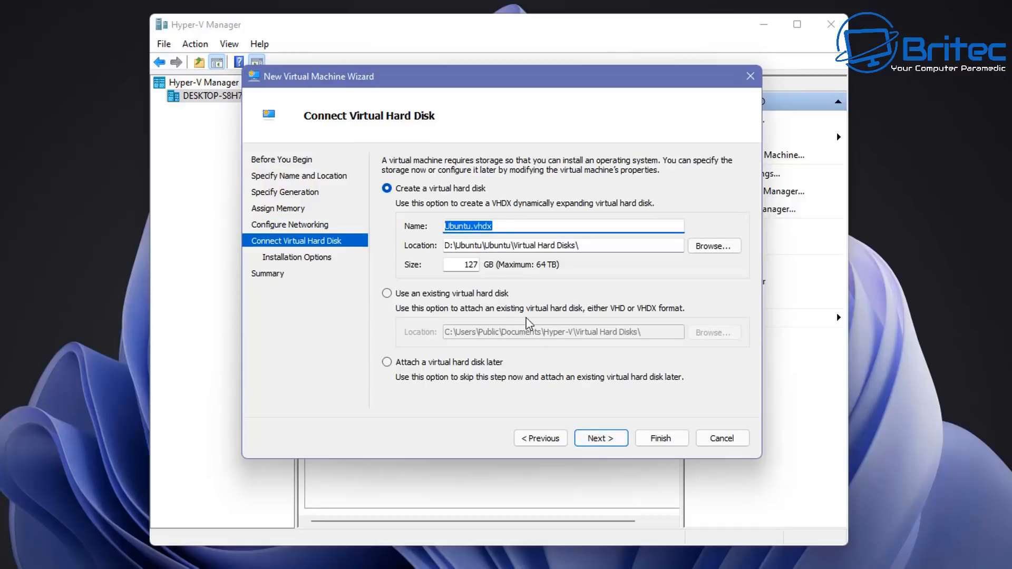
Set the size of the new virtual hard disk Ubuntu.vhdx to 30 GB and continue.
left_click(497, 224)
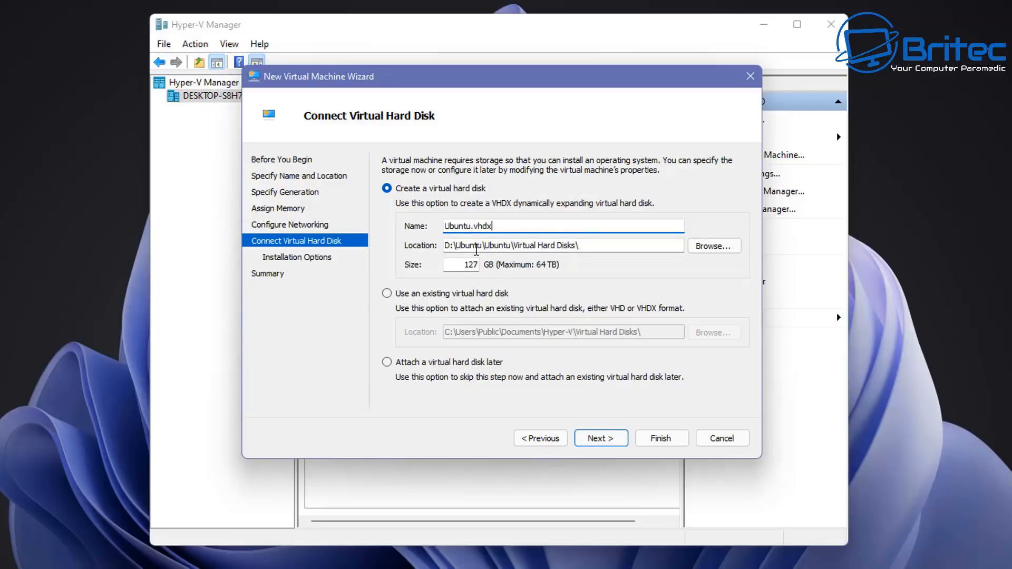
double_click(462, 264)
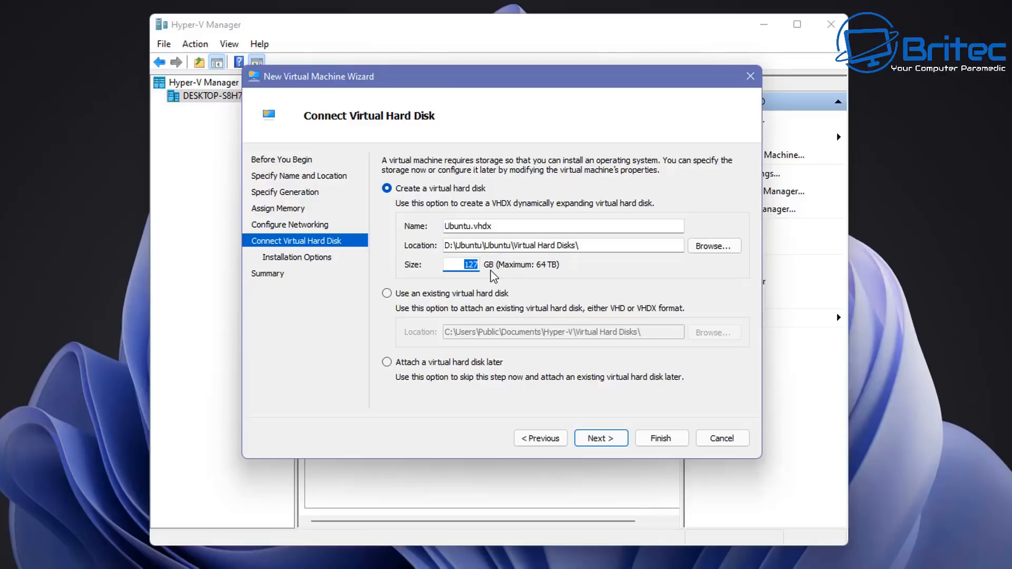
type("30")
left_click(601, 440)
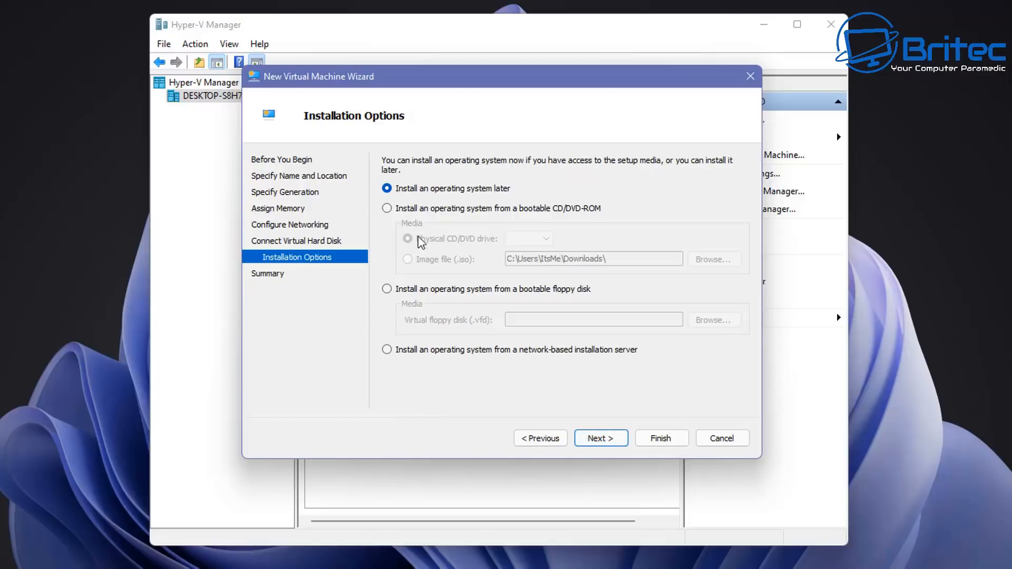
Choose installation from the image file ubuntu-20.04.3-desktop-amd64 (1).iso in Downloads and finish creating the virtual machine.
left_click(387, 209)
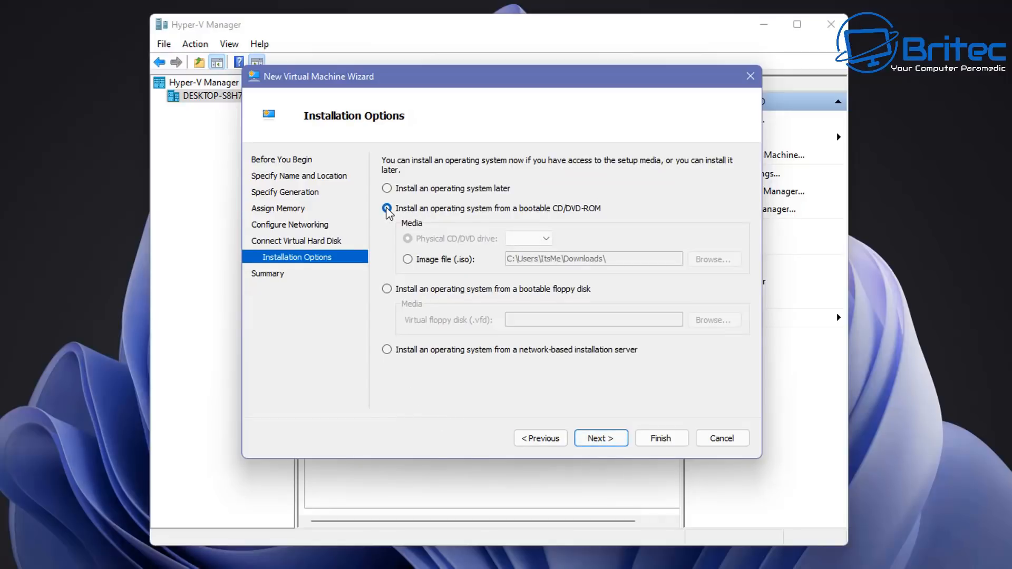
left_click(407, 260)
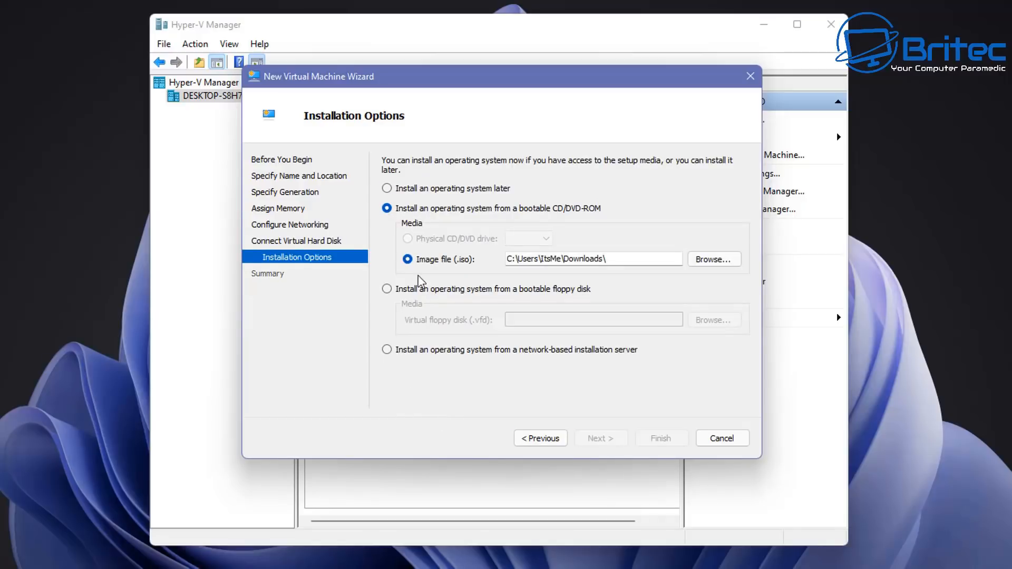
left_click(701, 260)
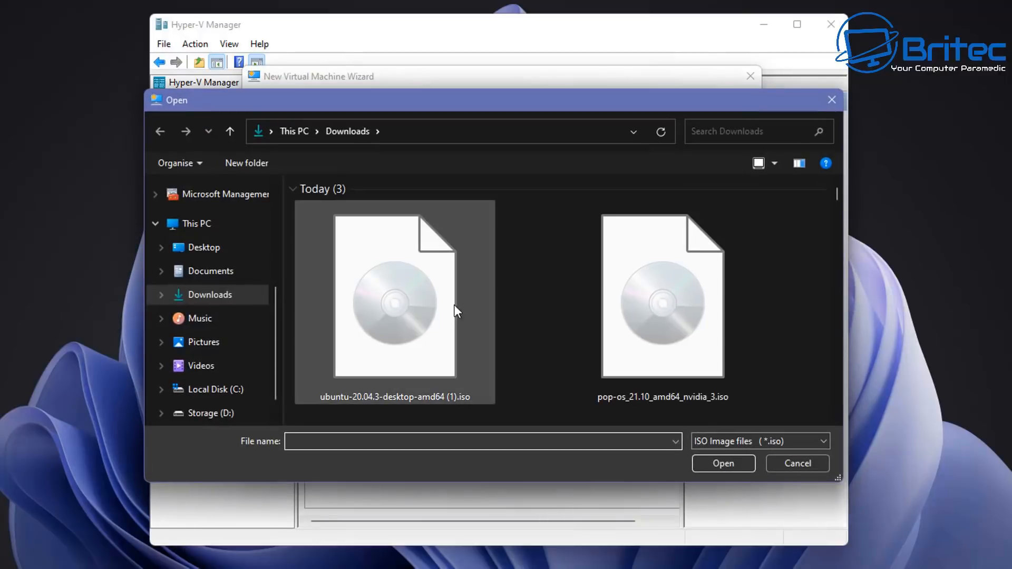
left_click(437, 308)
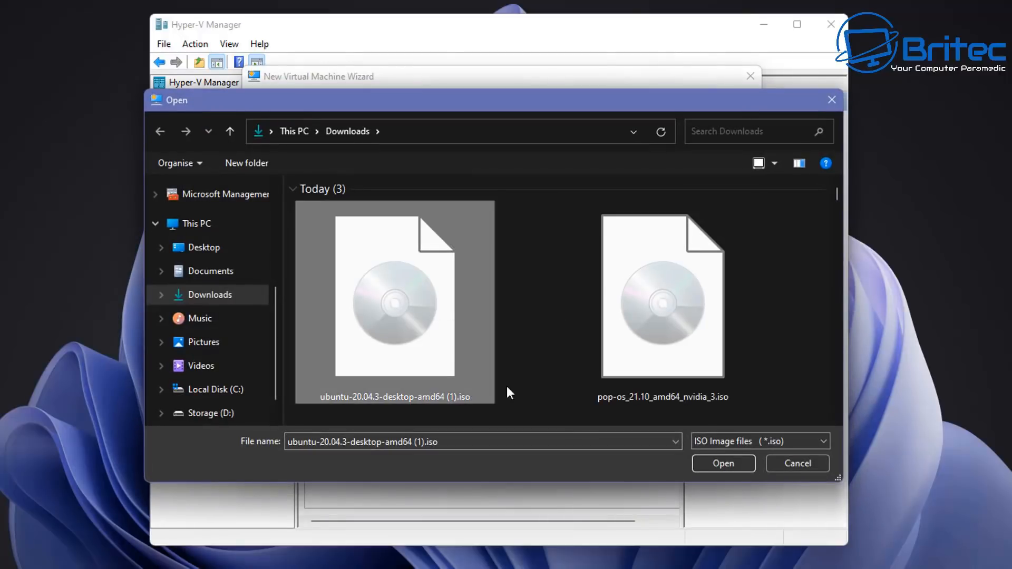
left_click(709, 463)
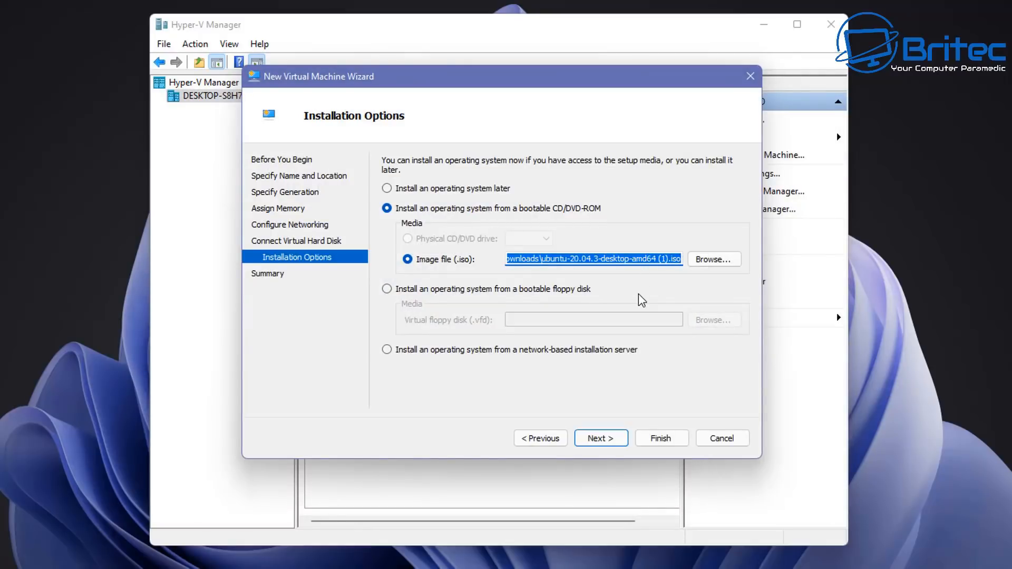
left_click(602, 441)
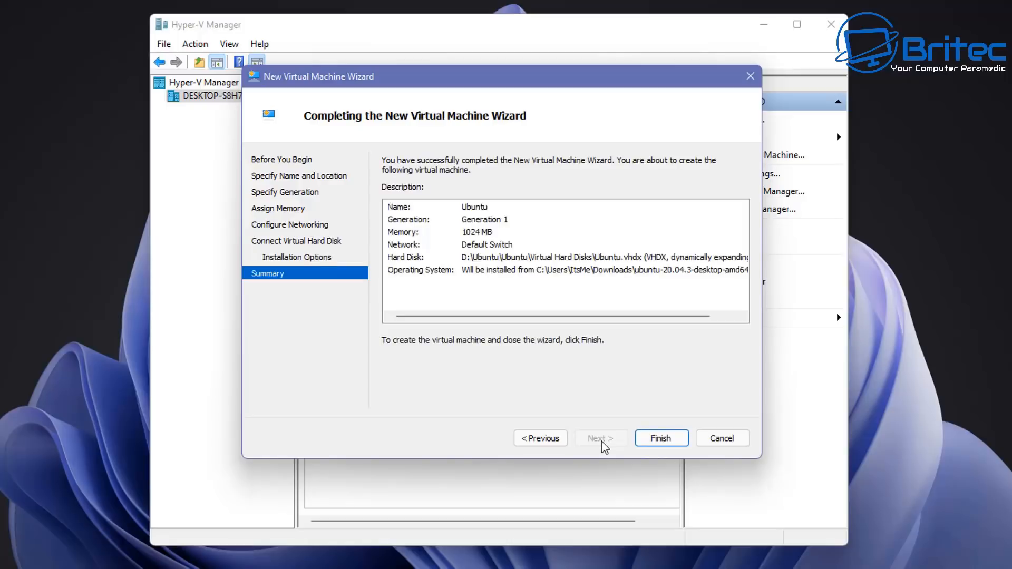
left_click(661, 438)
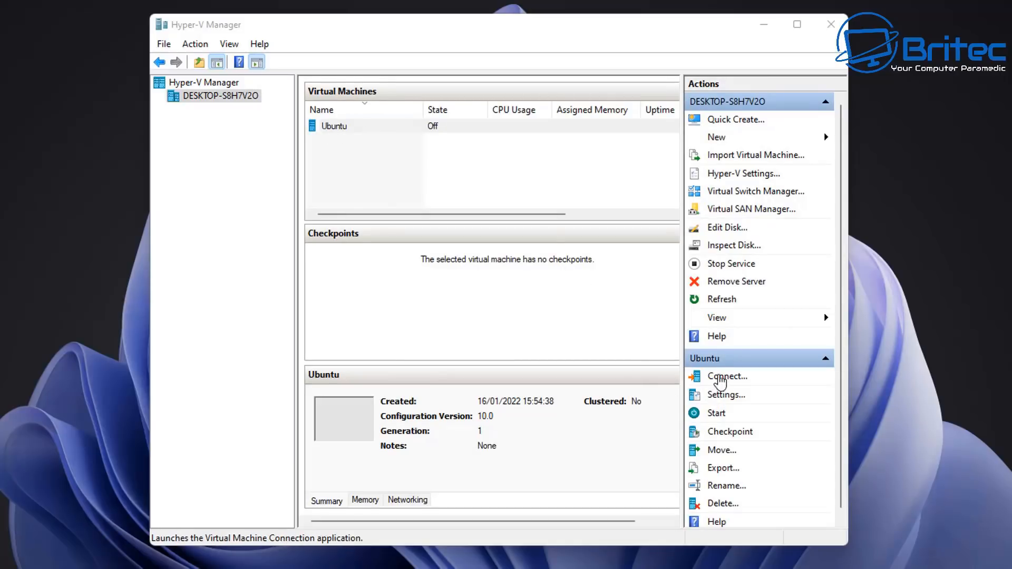
Set the Ubuntu virtual machine's number of virtual processors to 2 in its settings and save the change.
left_click(723, 396)
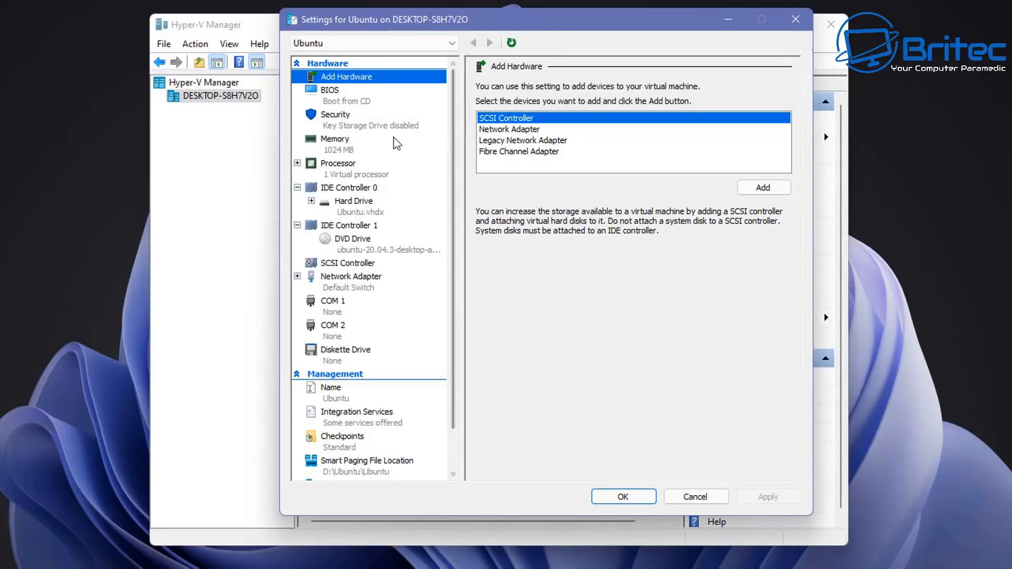
left_click(344, 166)
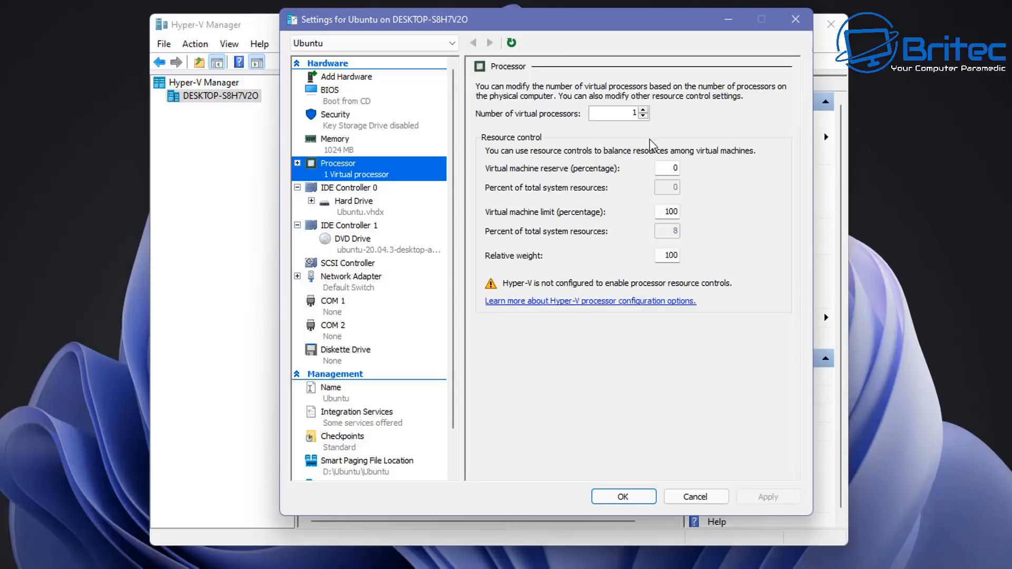
left_click(644, 109)
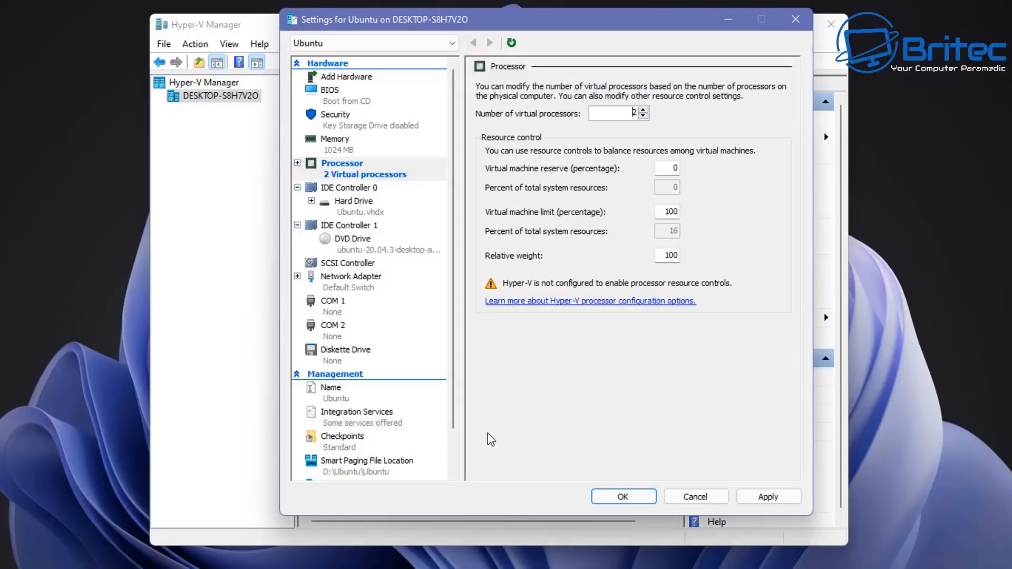
left_click(628, 499)
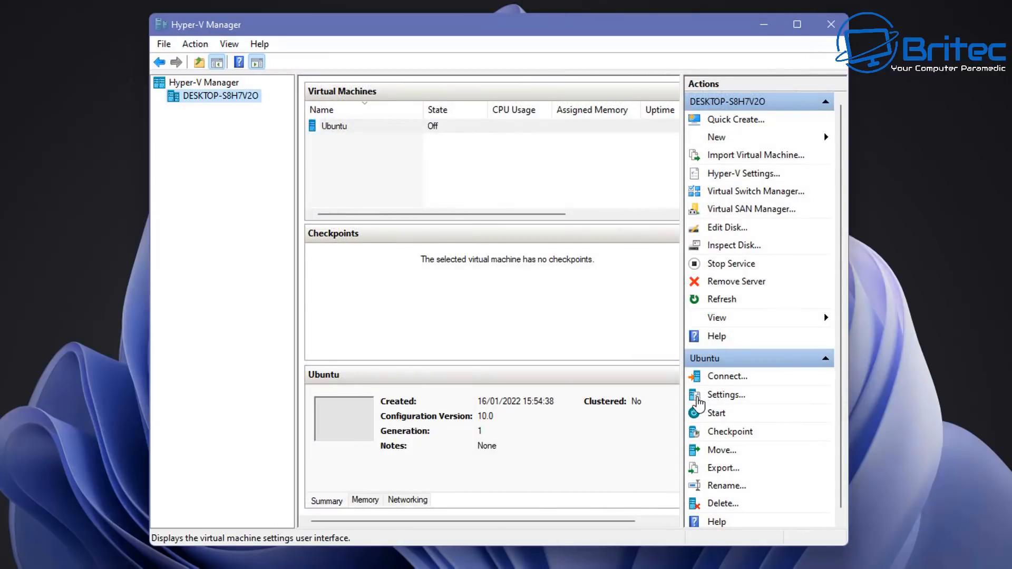
Connect to the Ubuntu virtual machine and start it.
left_click(713, 379)
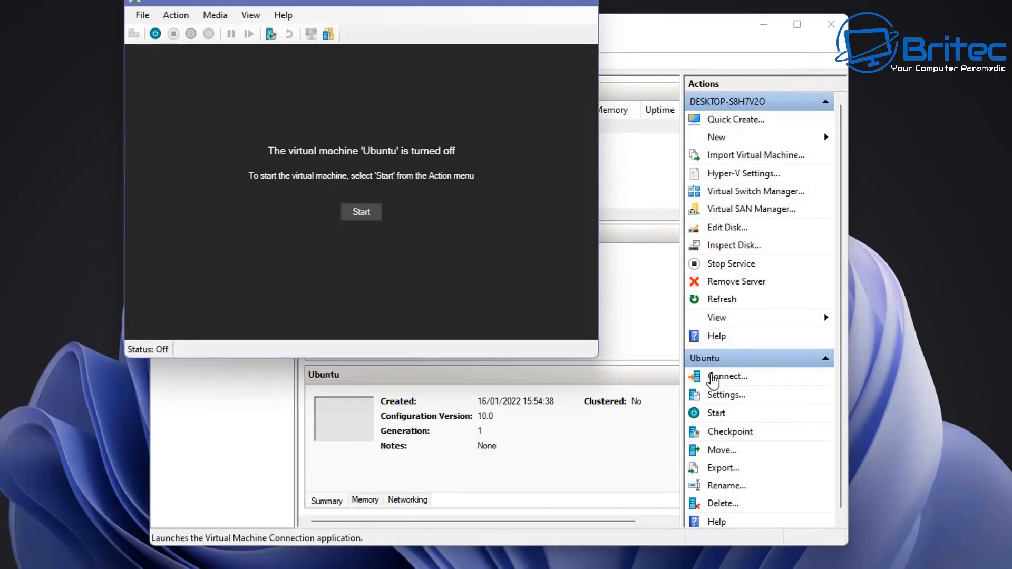
left_click_drag(314, 7, 448, 112)
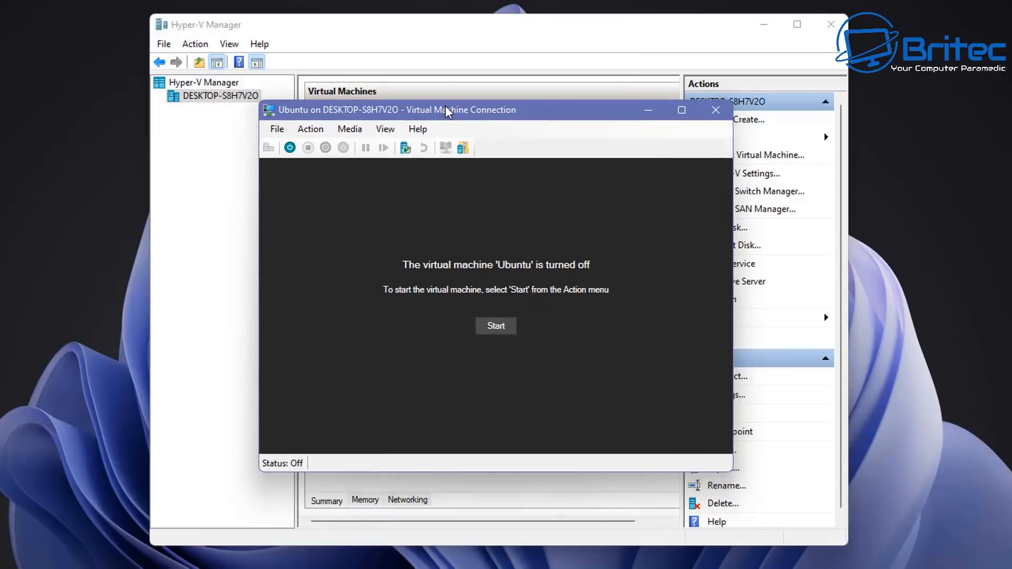
left_click(505, 328)
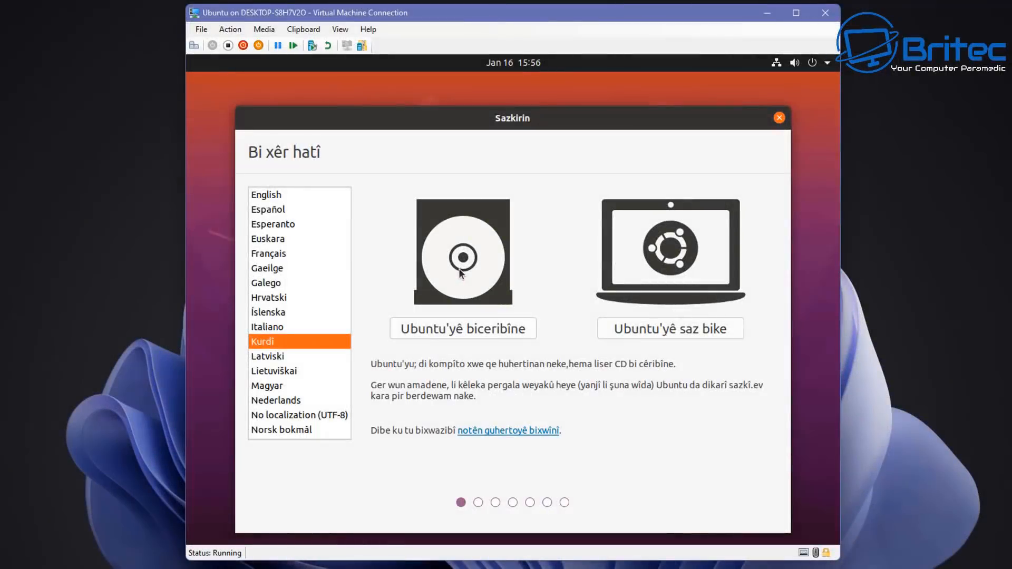
Begin installing Ubuntu in English with the English (UK) keyboard layout.
left_click(262, 196)
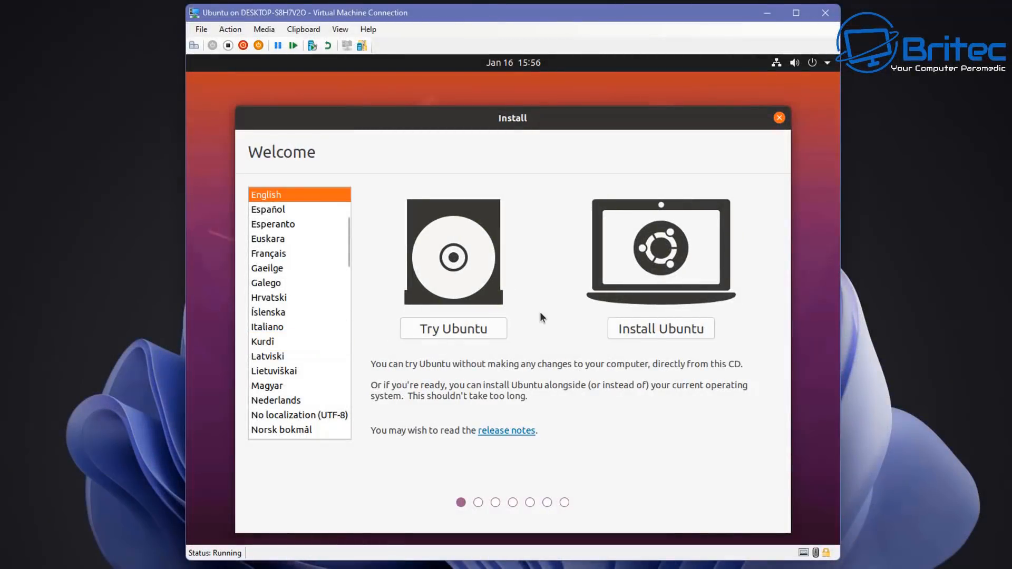
left_click(659, 328)
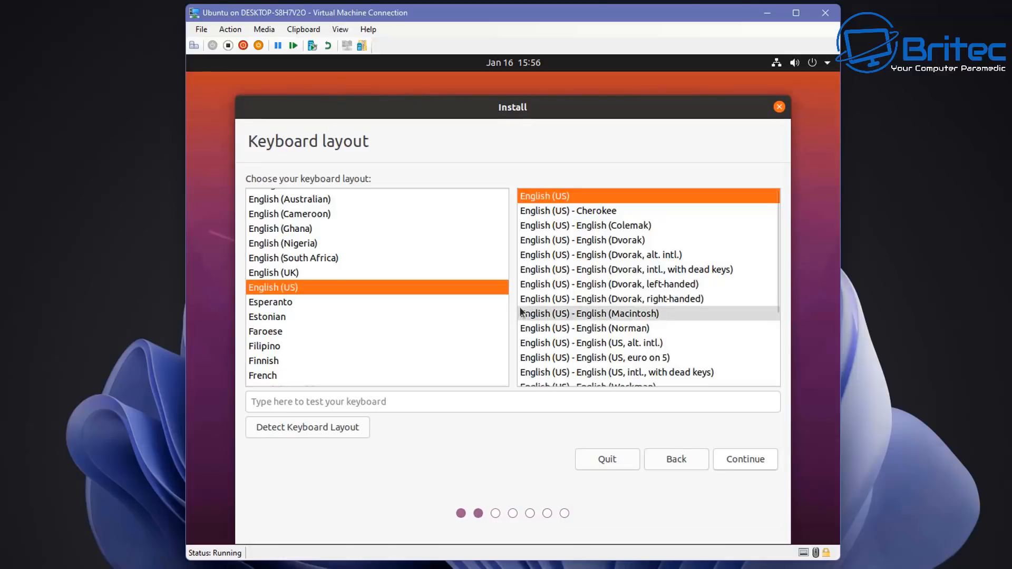
left_click(287, 273)
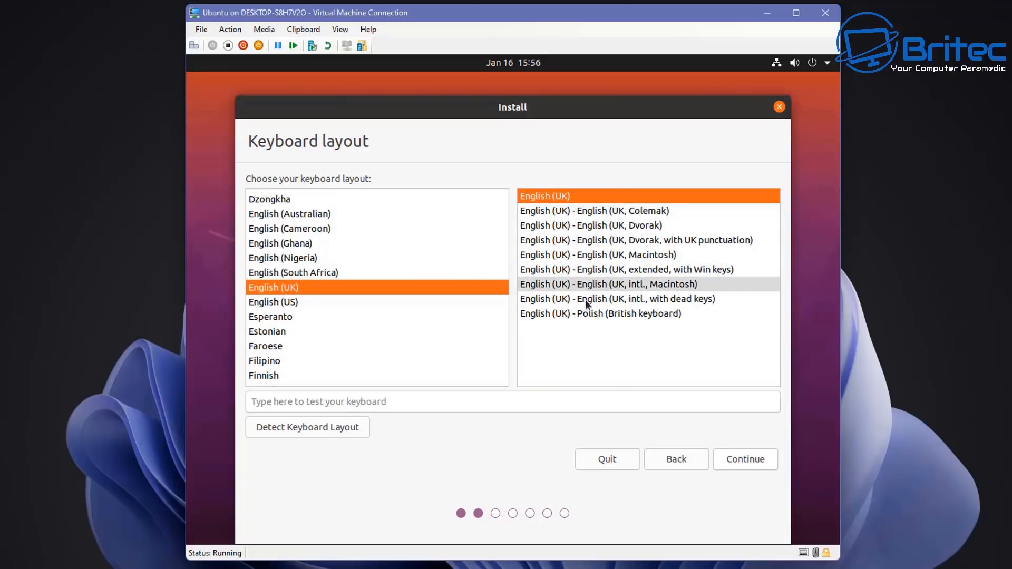
left_click(748, 458)
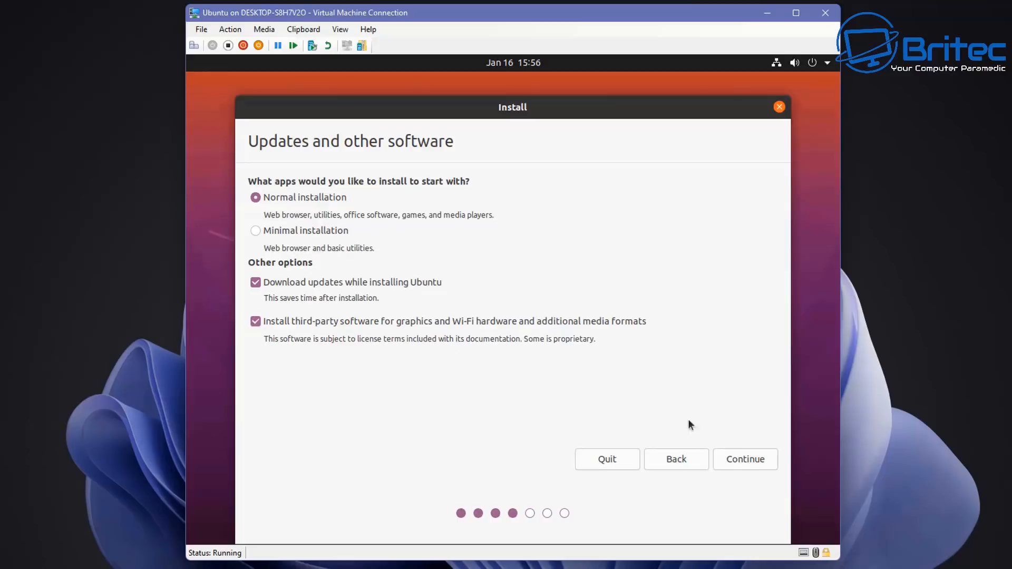
Accept the normal installation with updates and third-party software, choose Erase disk and install Ubuntu, and confirm writing the disk changes.
left_click(743, 461)
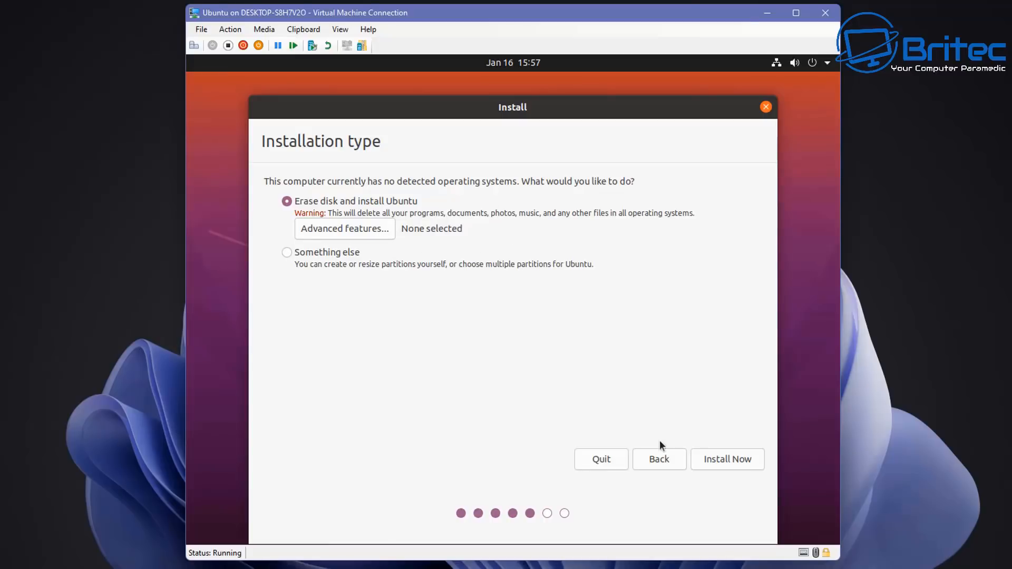
left_click(712, 460)
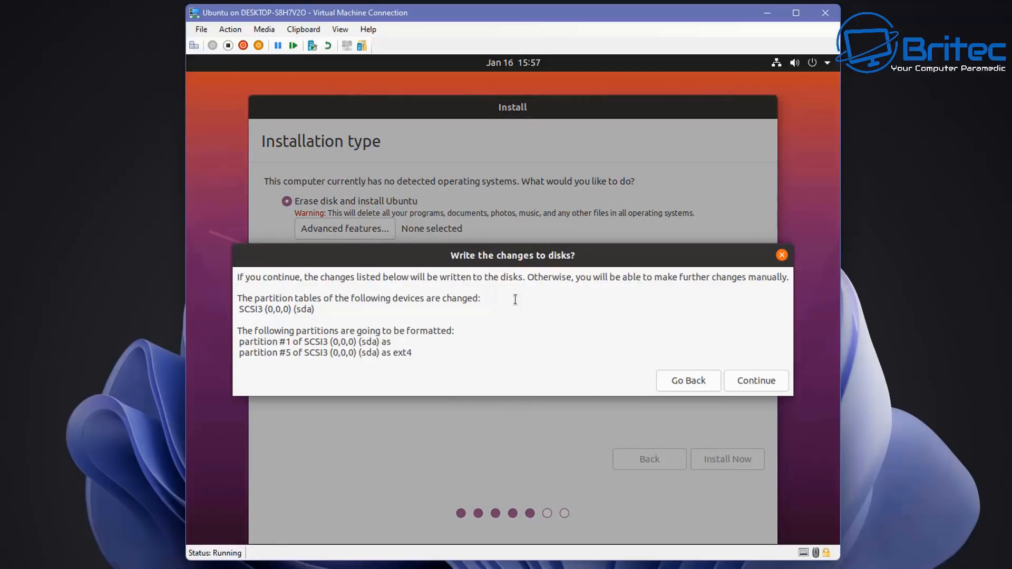
left_click(753, 383)
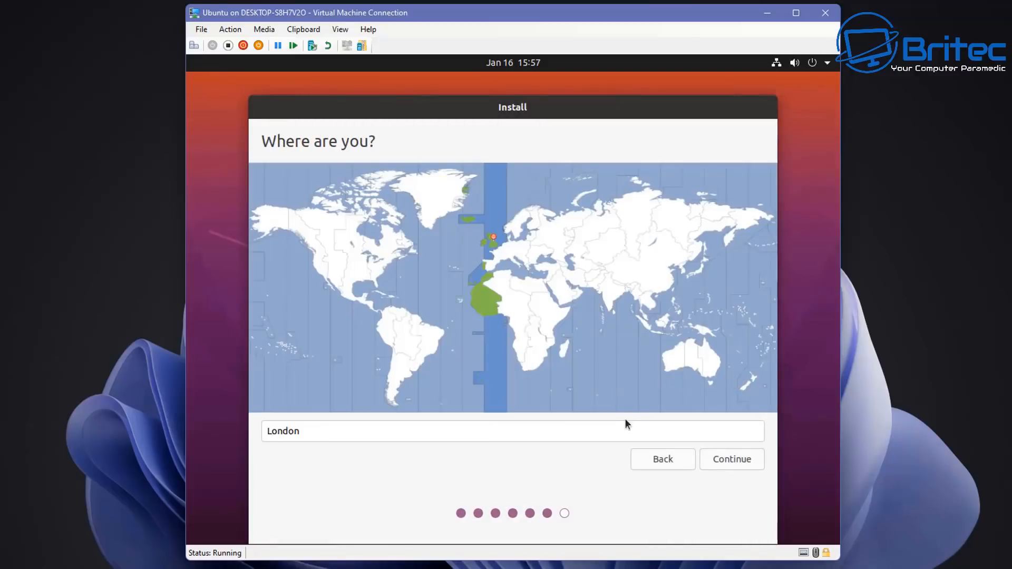
Accept London as the location and create the Britec account with an account password entered and confirmed, using automatic login.
left_click(729, 460)
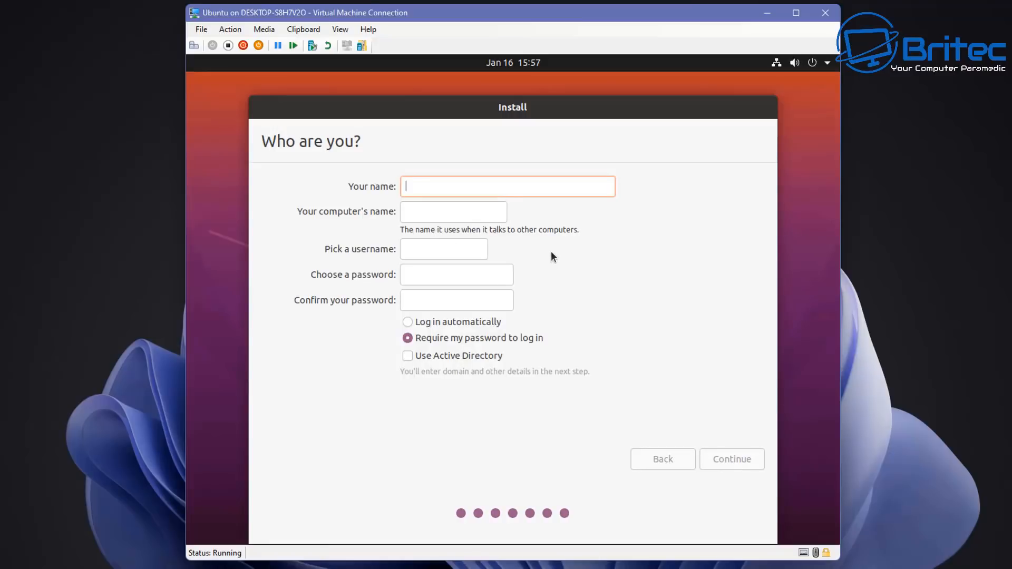
type("Britec")
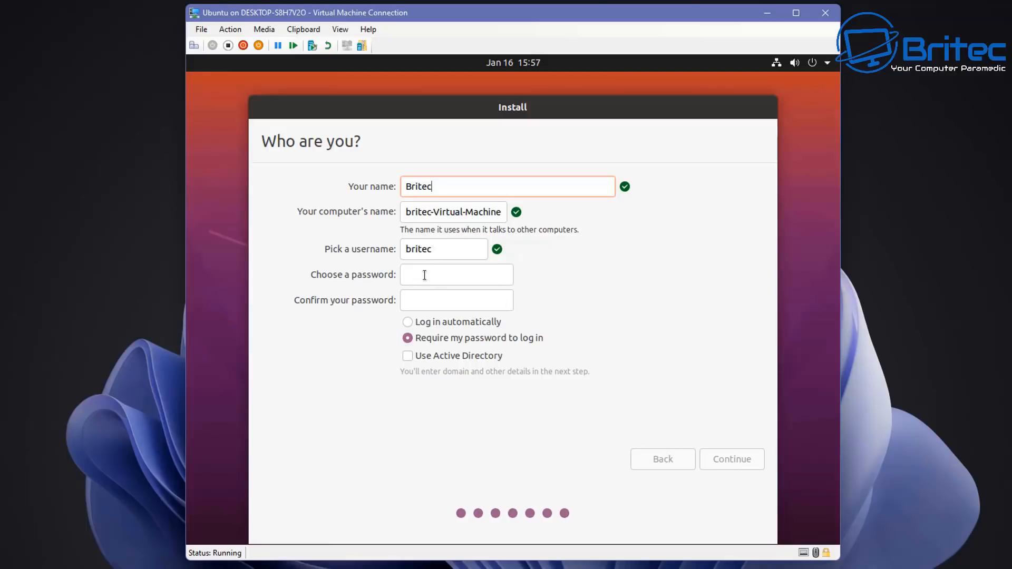
left_click(409, 321)
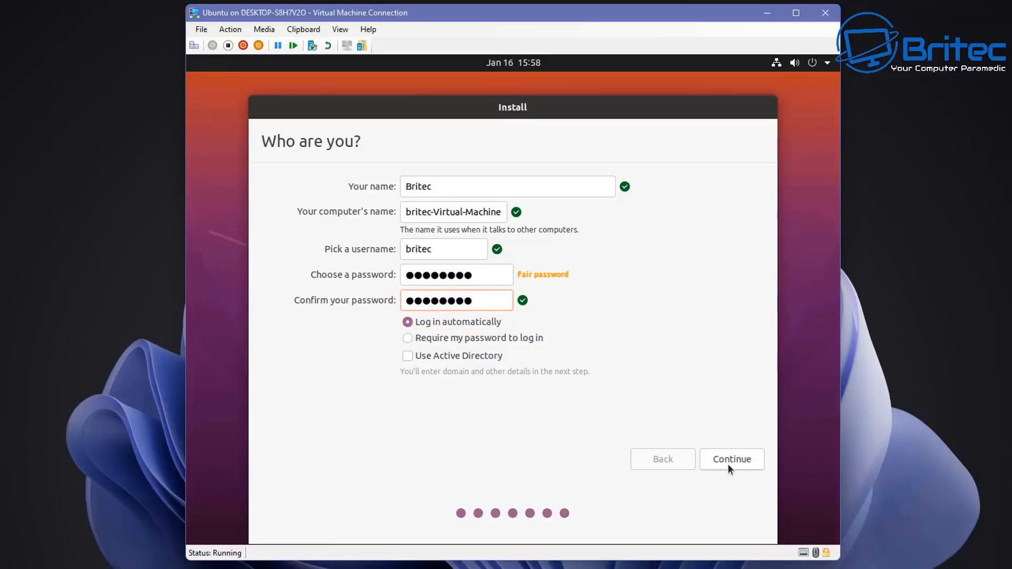
left_click(728, 463)
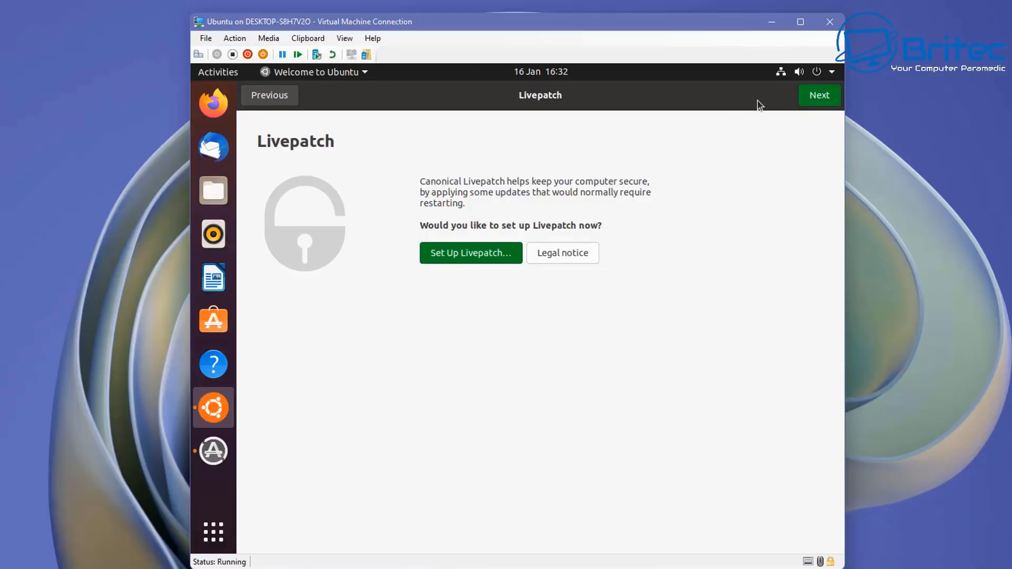
Complete the Welcome to Ubuntu setup without Livepatch, keeping the default reporting and privacy choices, and dismiss the Software Updater.
left_click(806, 97)
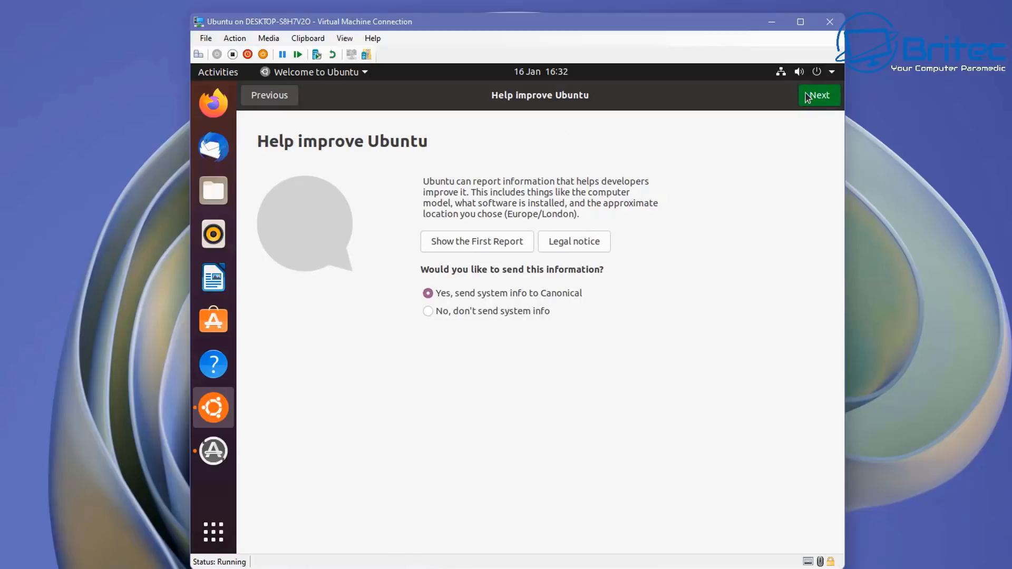
left_click(807, 97)
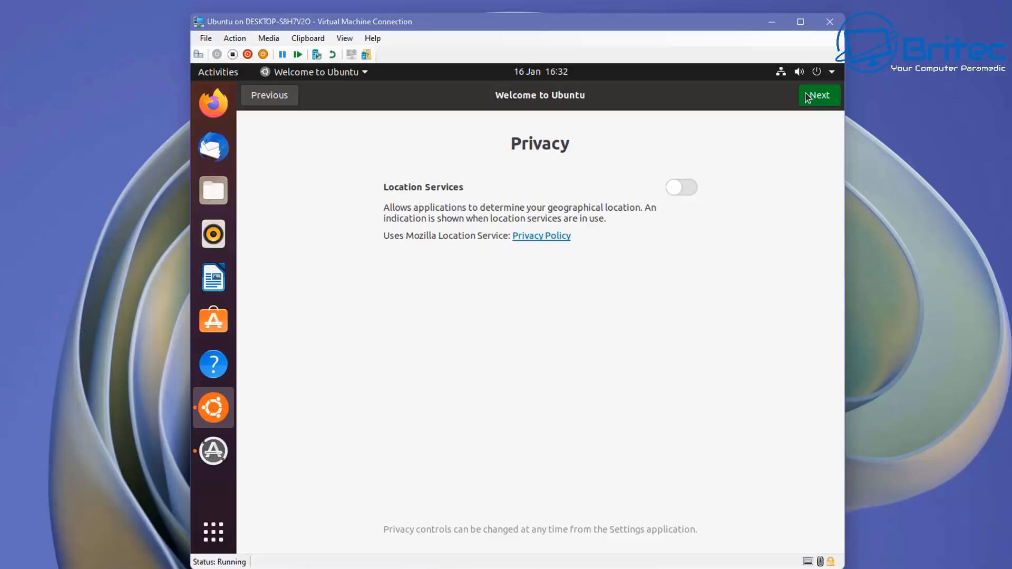
left_click(808, 98)
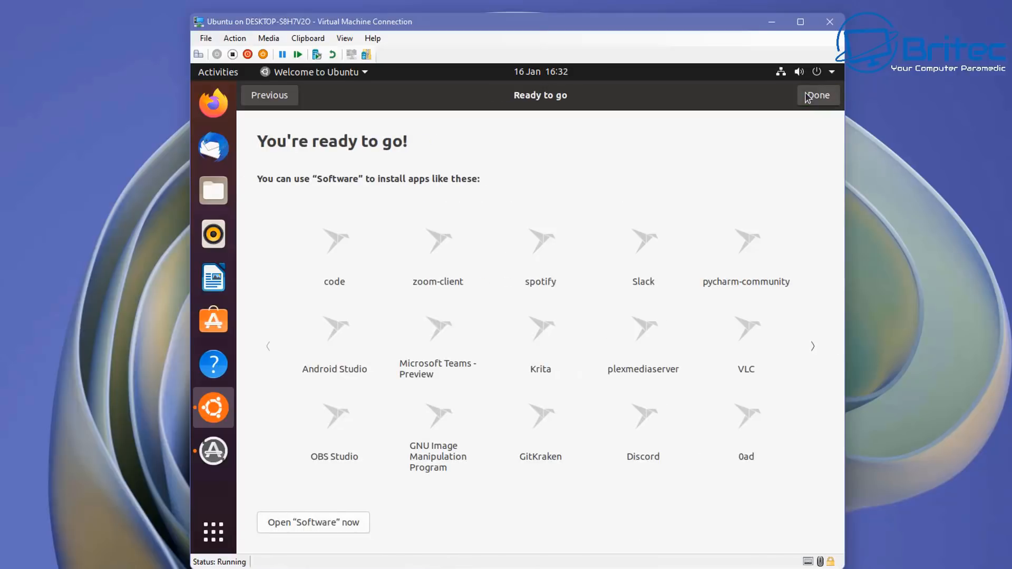
left_click(807, 98)
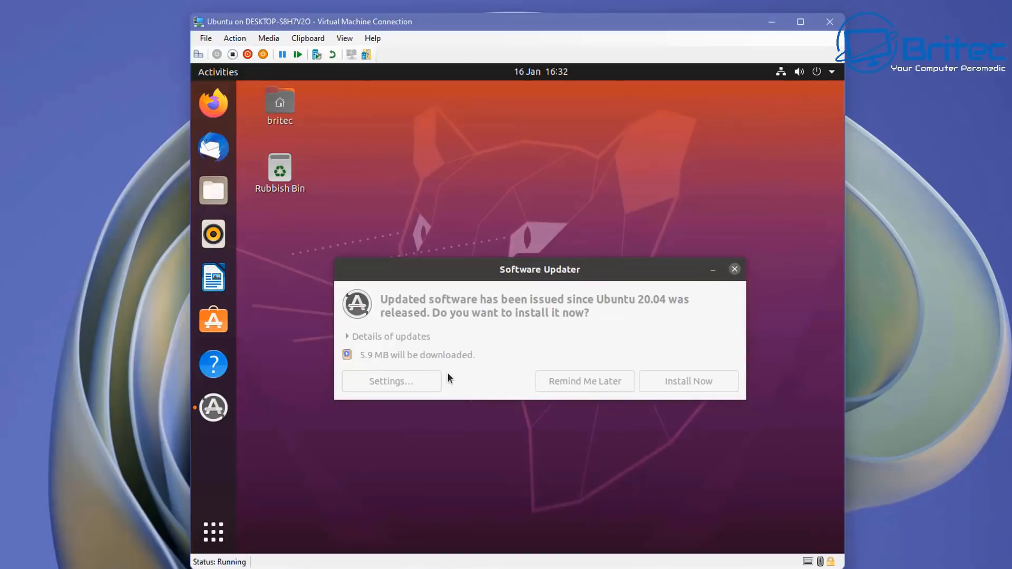
left_click(734, 270)
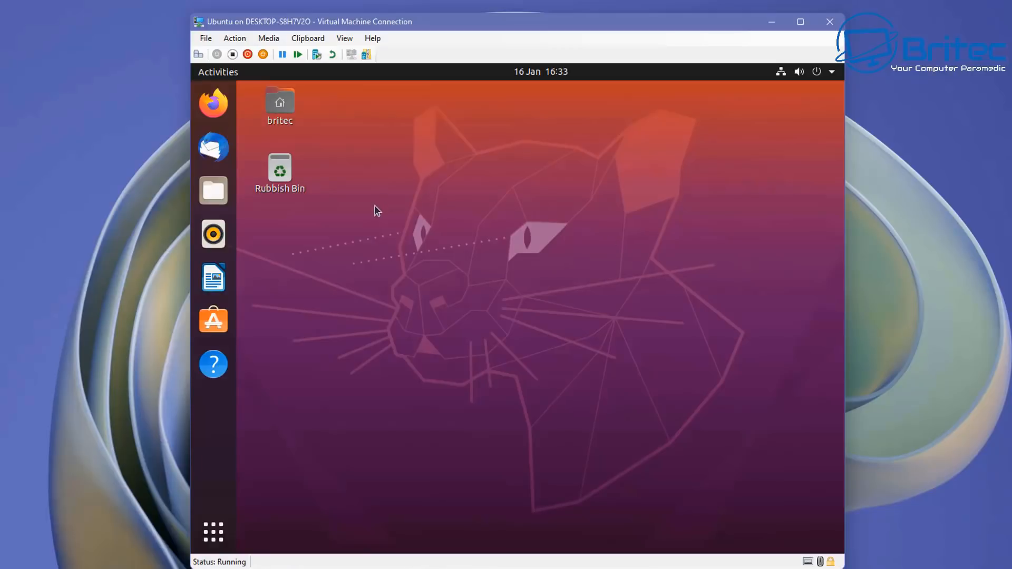
left_click(211, 534)
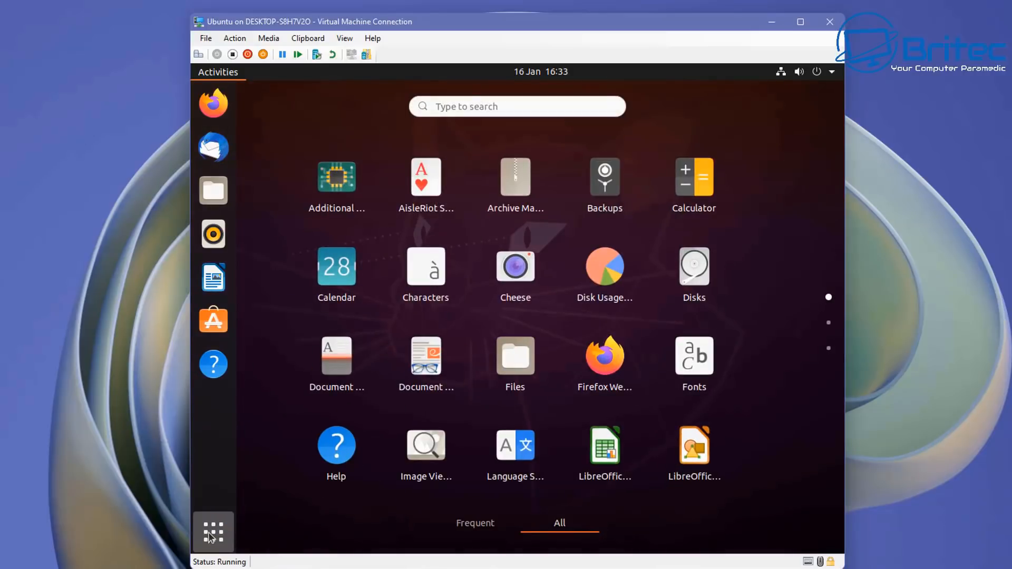
left_click(212, 534)
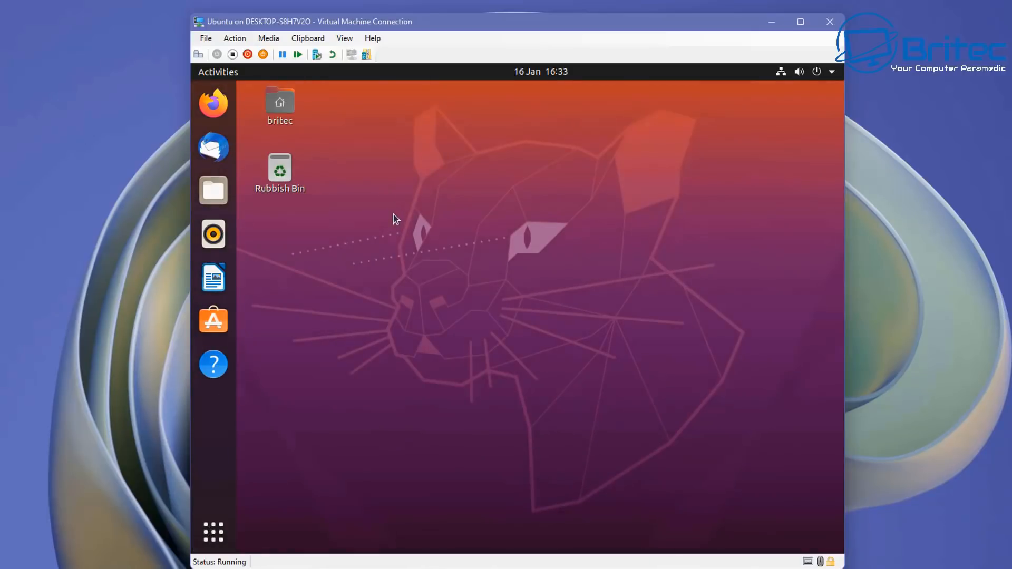
left_click(832, 73)
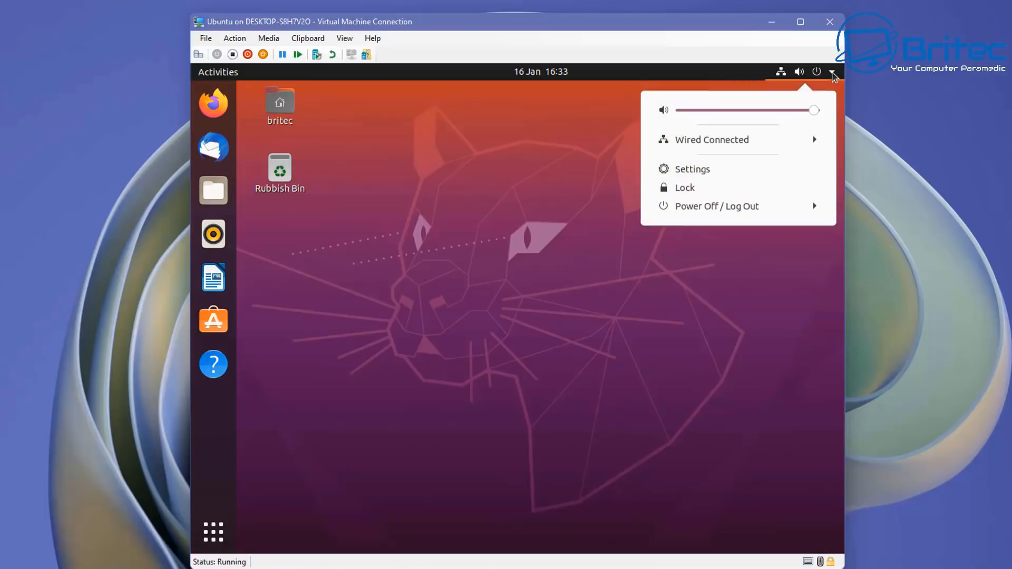
left_click(833, 75)
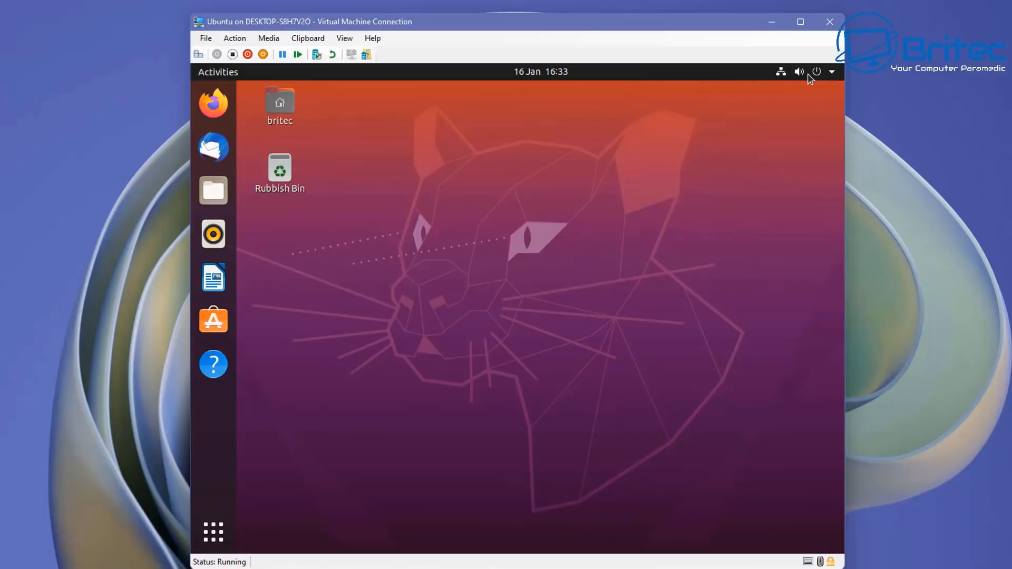
Power off Ubuntu from within the guest system and close its virtual machine connection window.
left_click(814, 72)
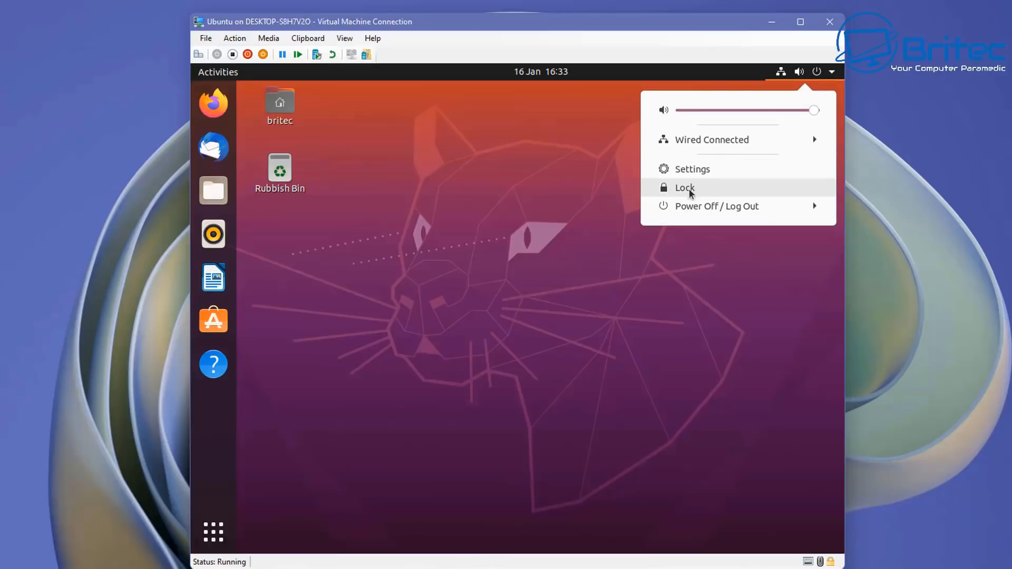
left_click(690, 206)
left_click(697, 273)
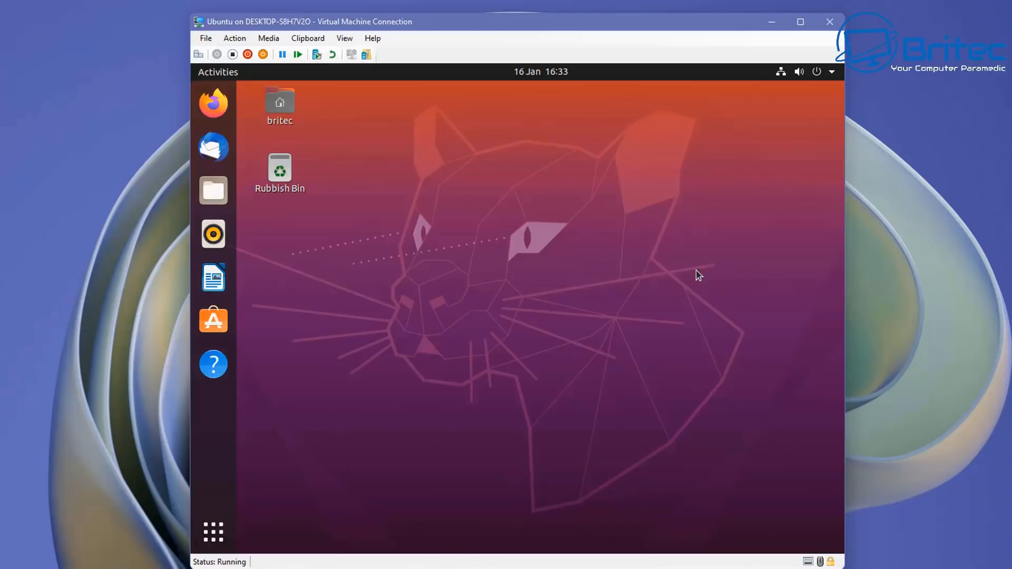
left_click(587, 346)
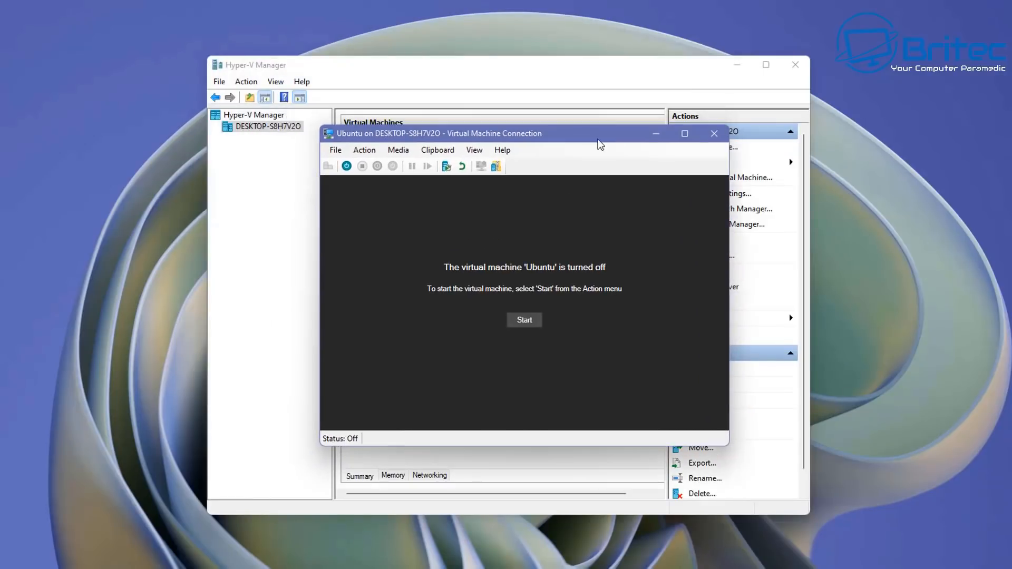
left_click(714, 136)
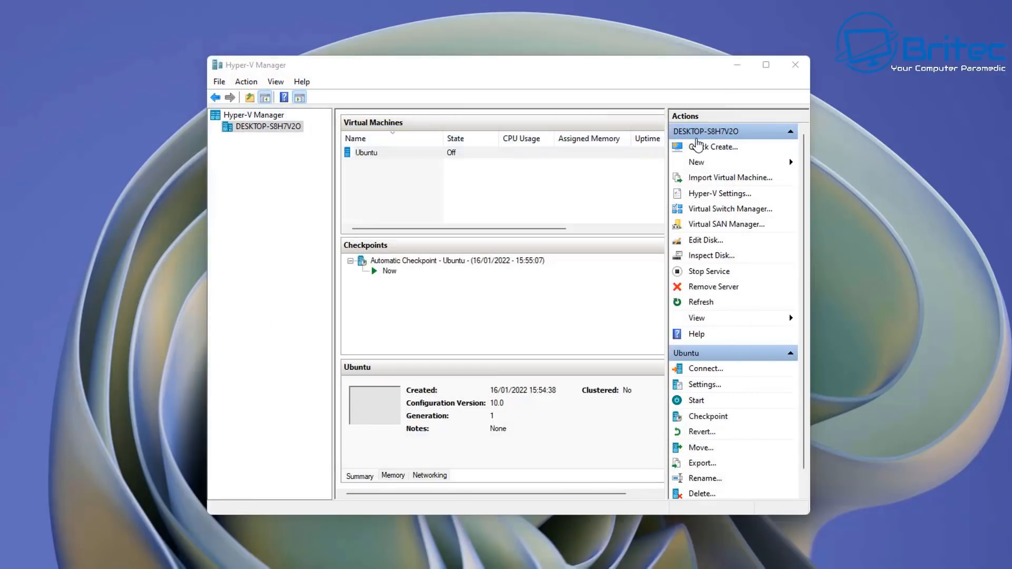
Delete the Ubuntu virtual machine, confirm the deletion, and close Hyper-V Manager.
left_click(383, 155)
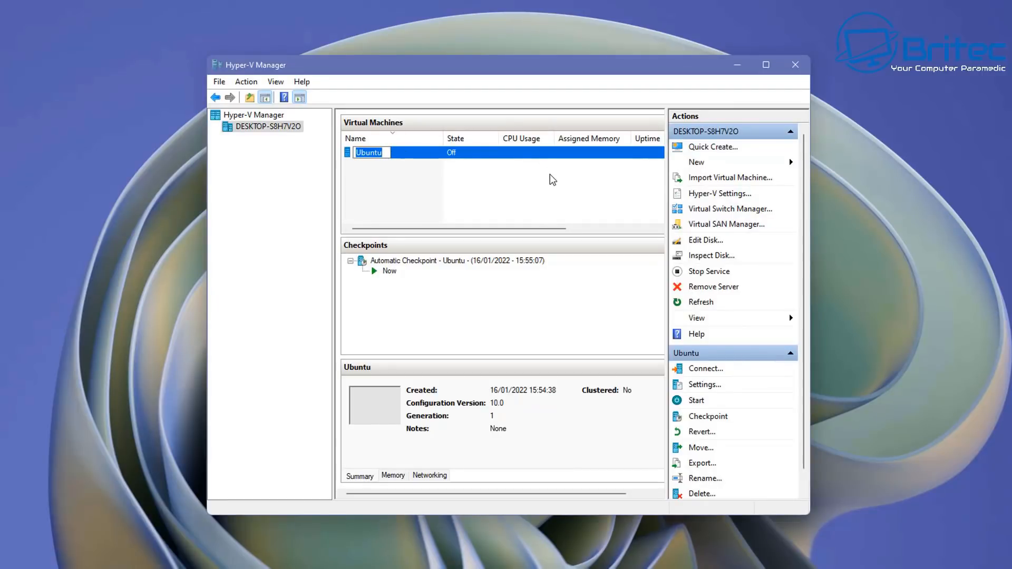
scroll(712, 417, "down", 1)
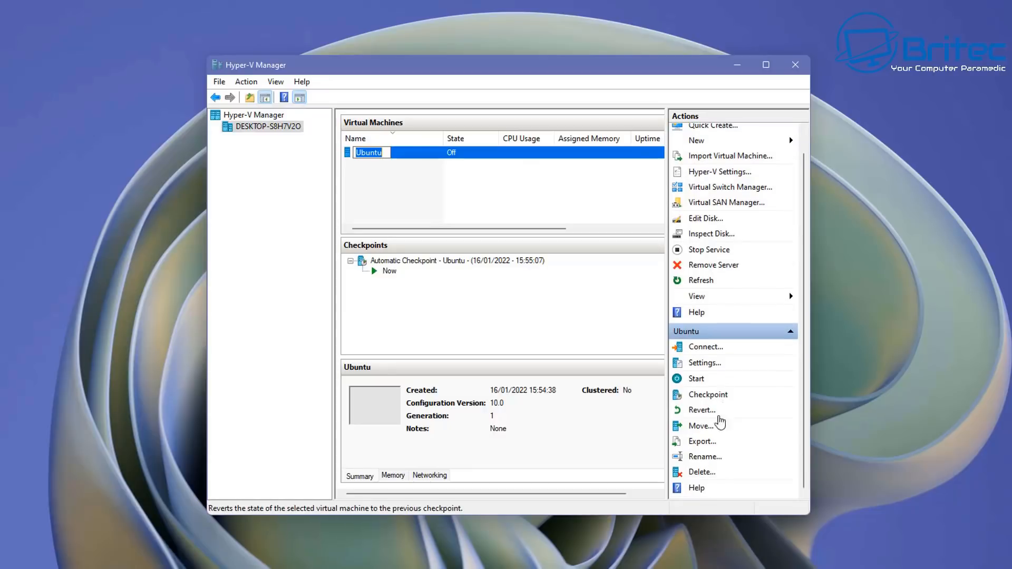
left_click(697, 476)
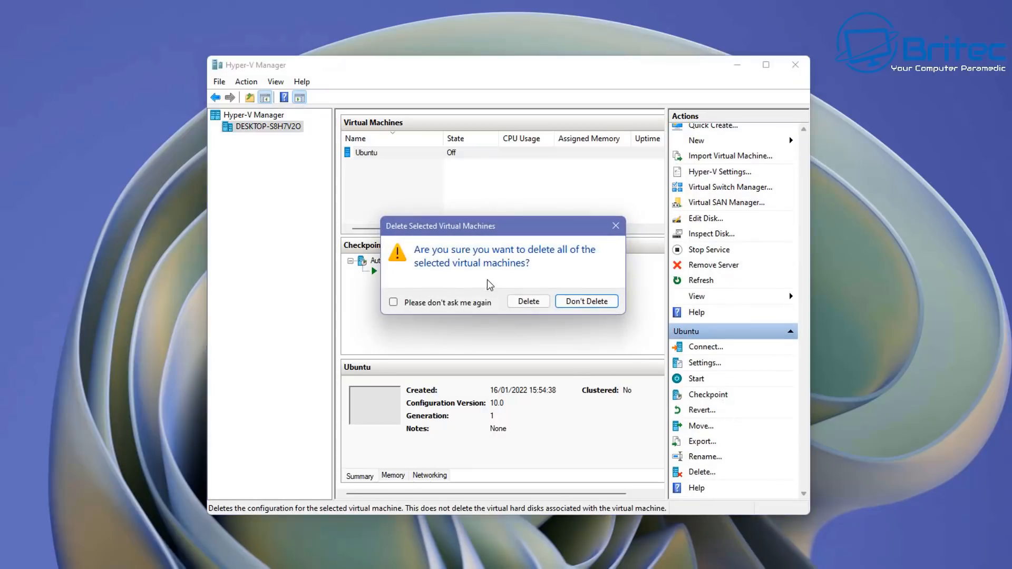
left_click(528, 303)
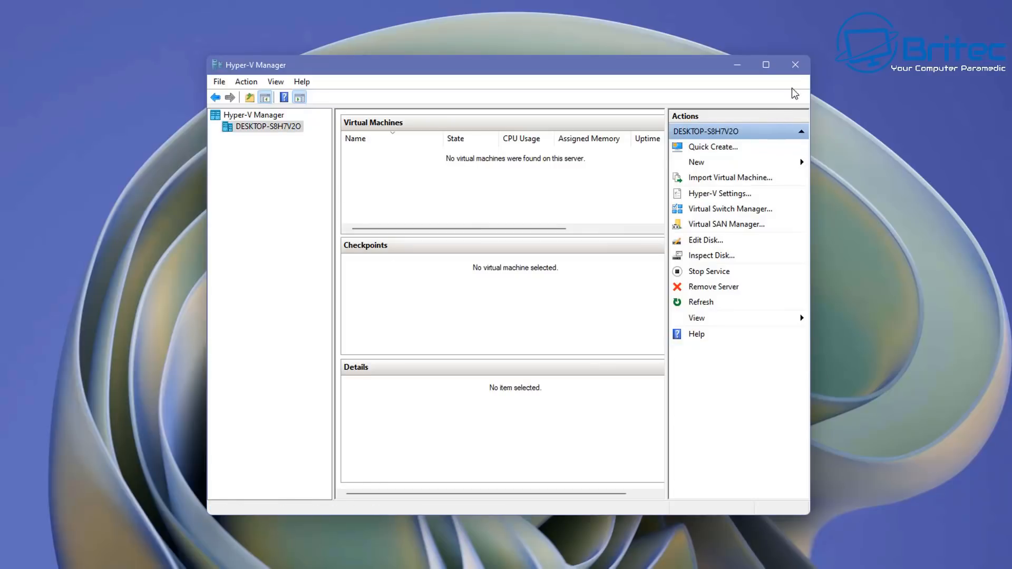
left_click(796, 66)
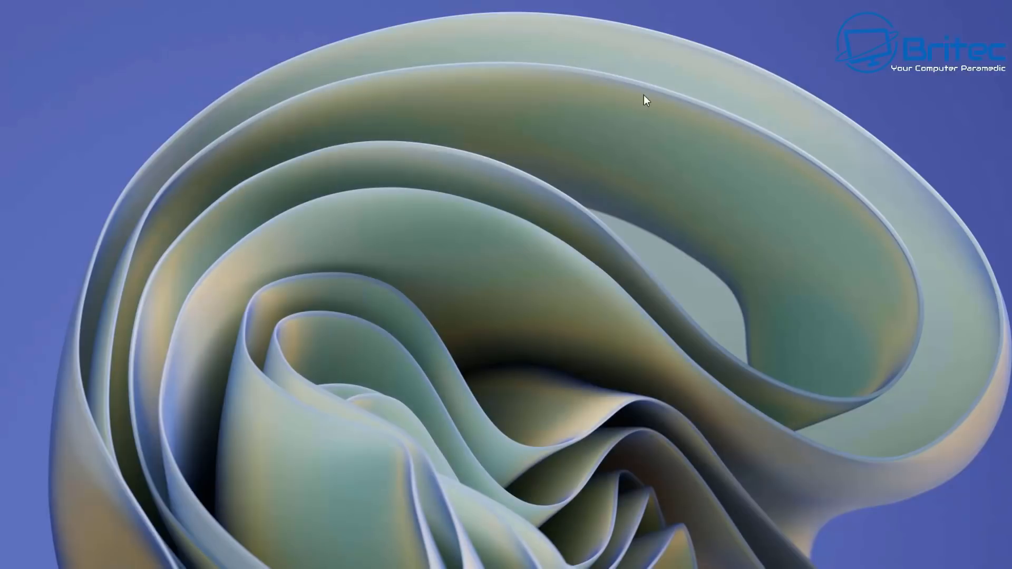